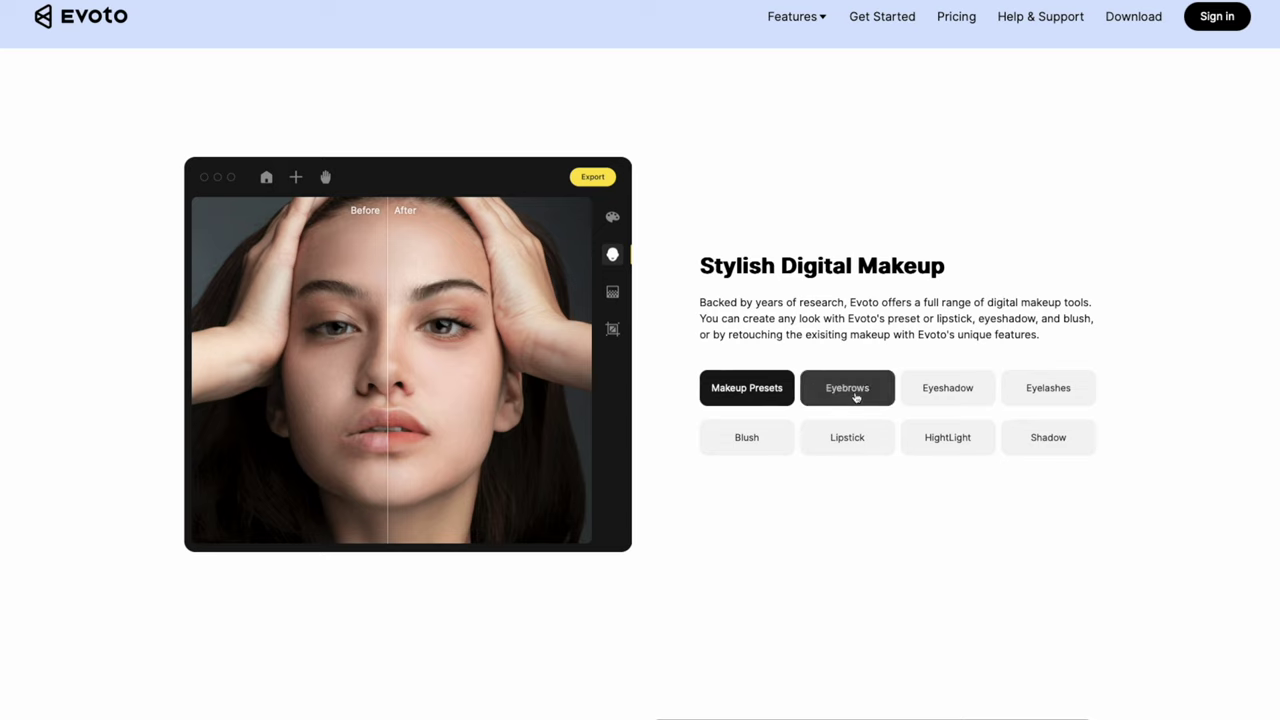
# - Preview the Eyeshadow, Eyelashes, Blush, Lipstick, HightLight and Shadow effects on the Stylish Digital Makeup sample portrait
pyautogui.click(930, 392)
pyautogui.click(1037, 390)
pyautogui.click(718, 440)
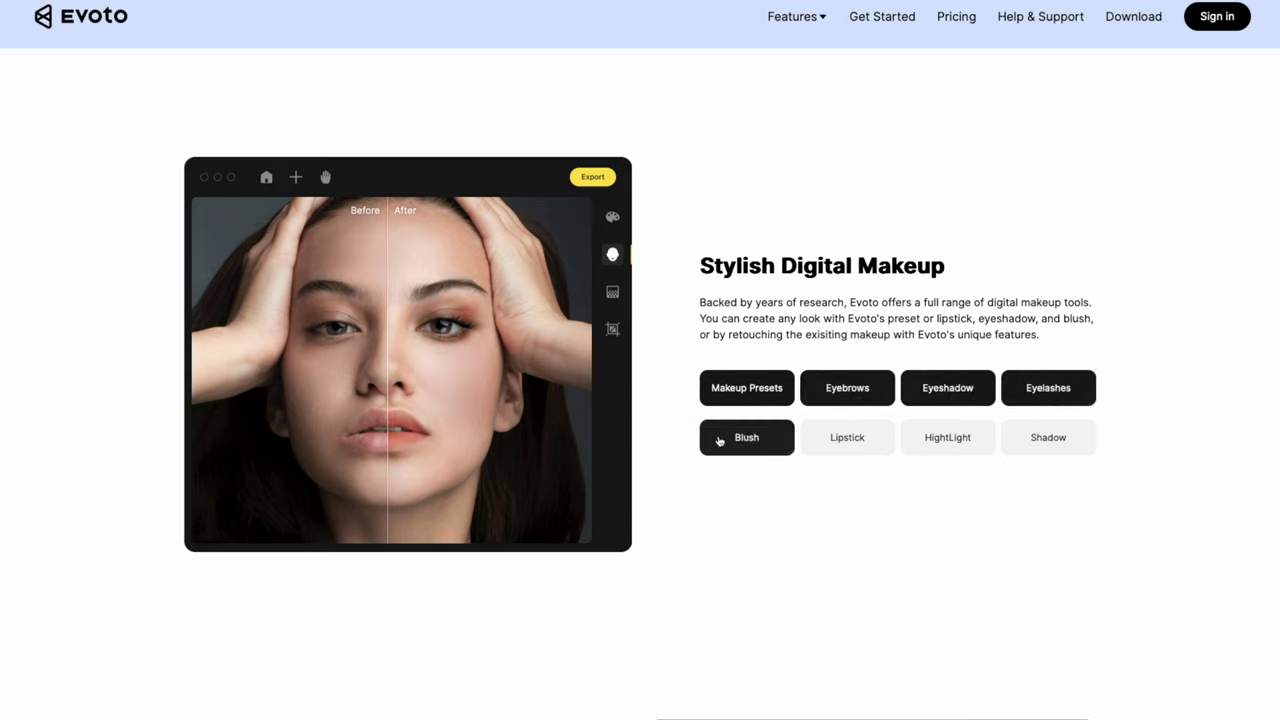
pyautogui.click(845, 440)
pyautogui.click(953, 444)
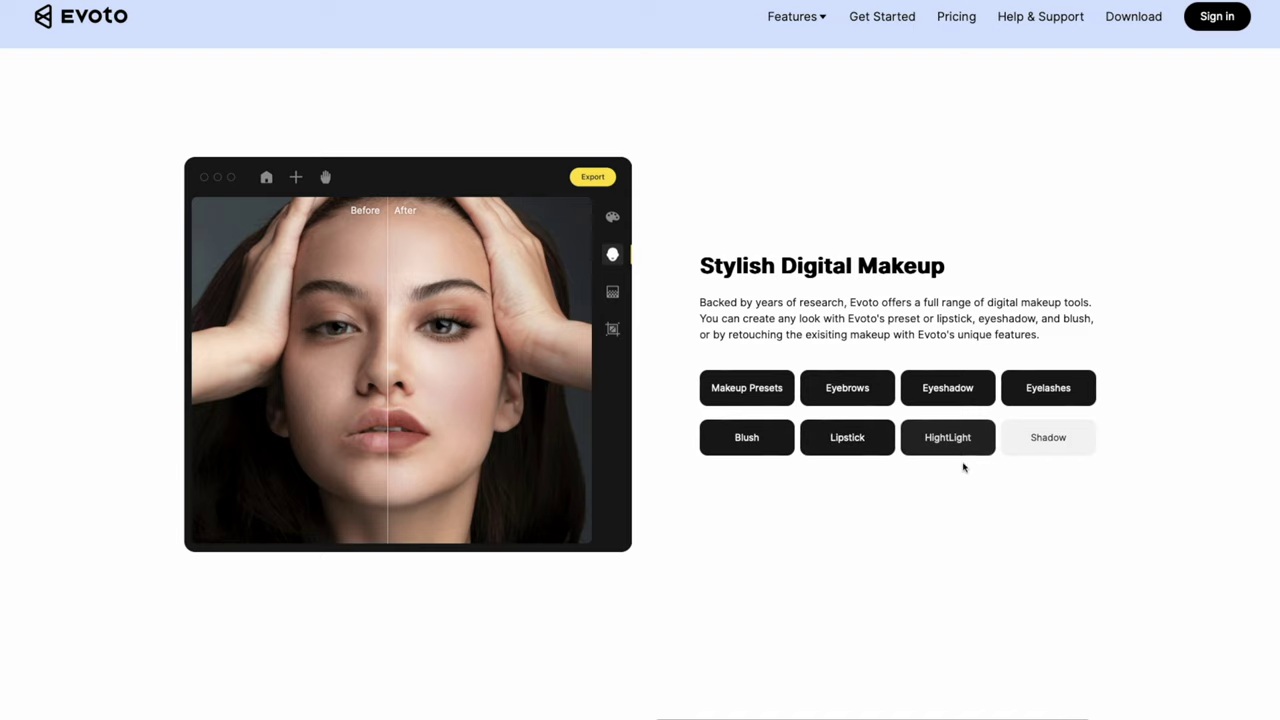
pyautogui.click(1051, 448)
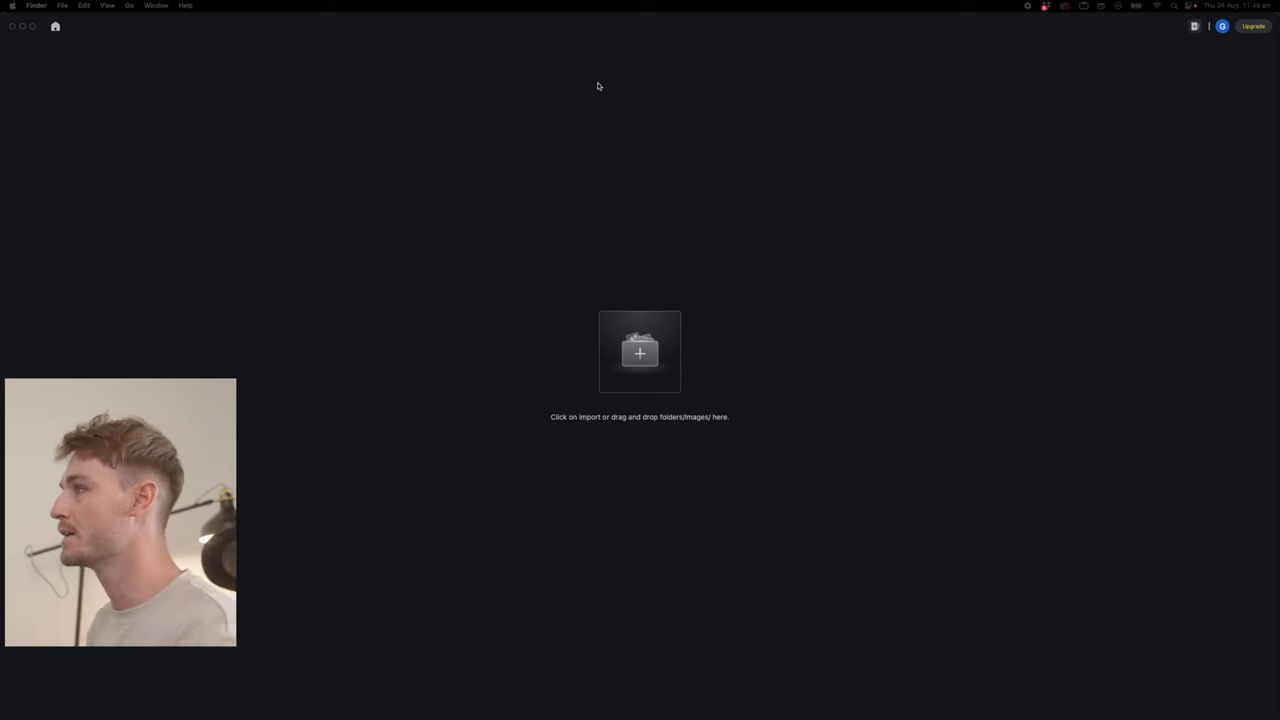
# - Browse the EVOTO folder in Finder and preview the raw photos A6700.dng, XE-4.RAF and A7IV.ARW
pyautogui.press('super+n')
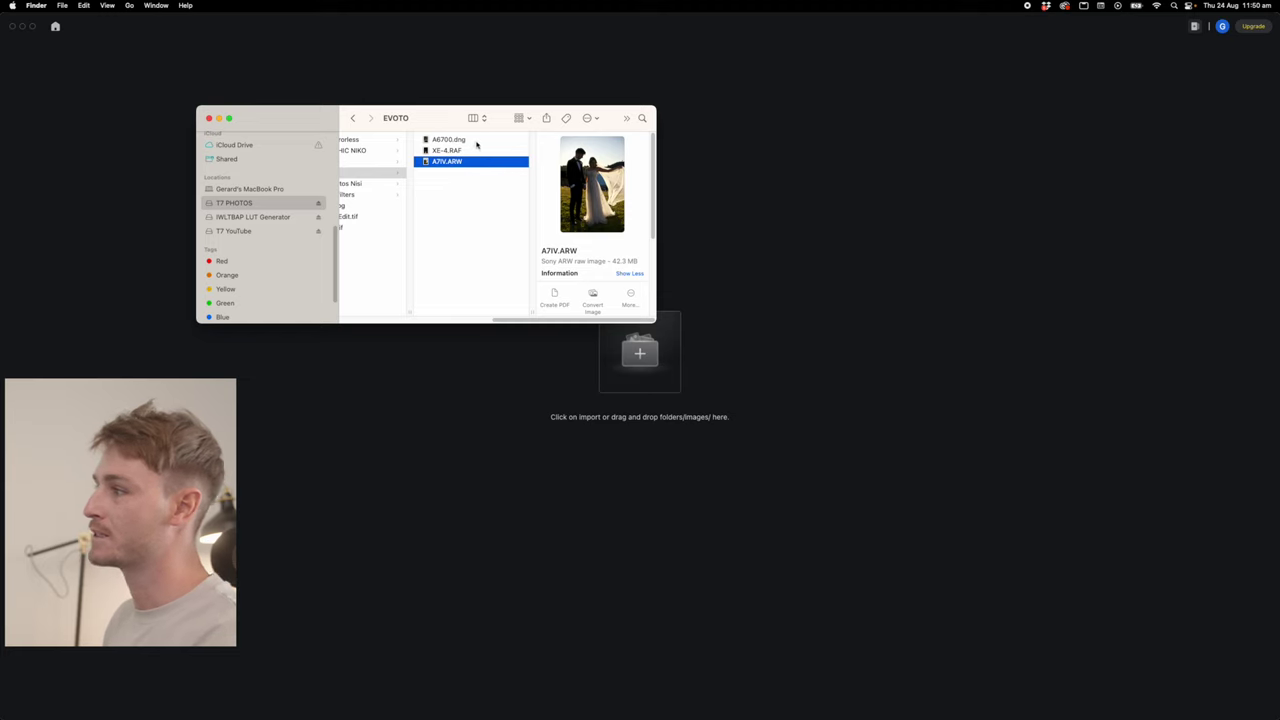
pyautogui.click(477, 141)
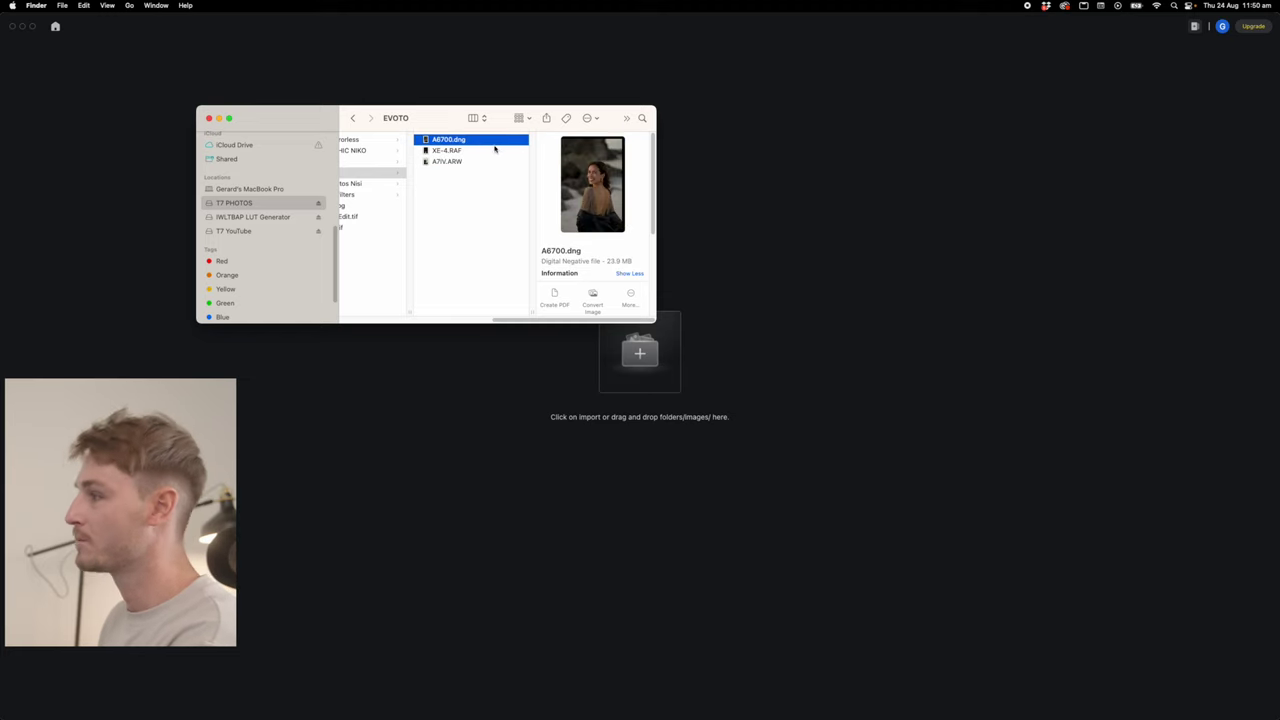
pyautogui.click(494, 150)
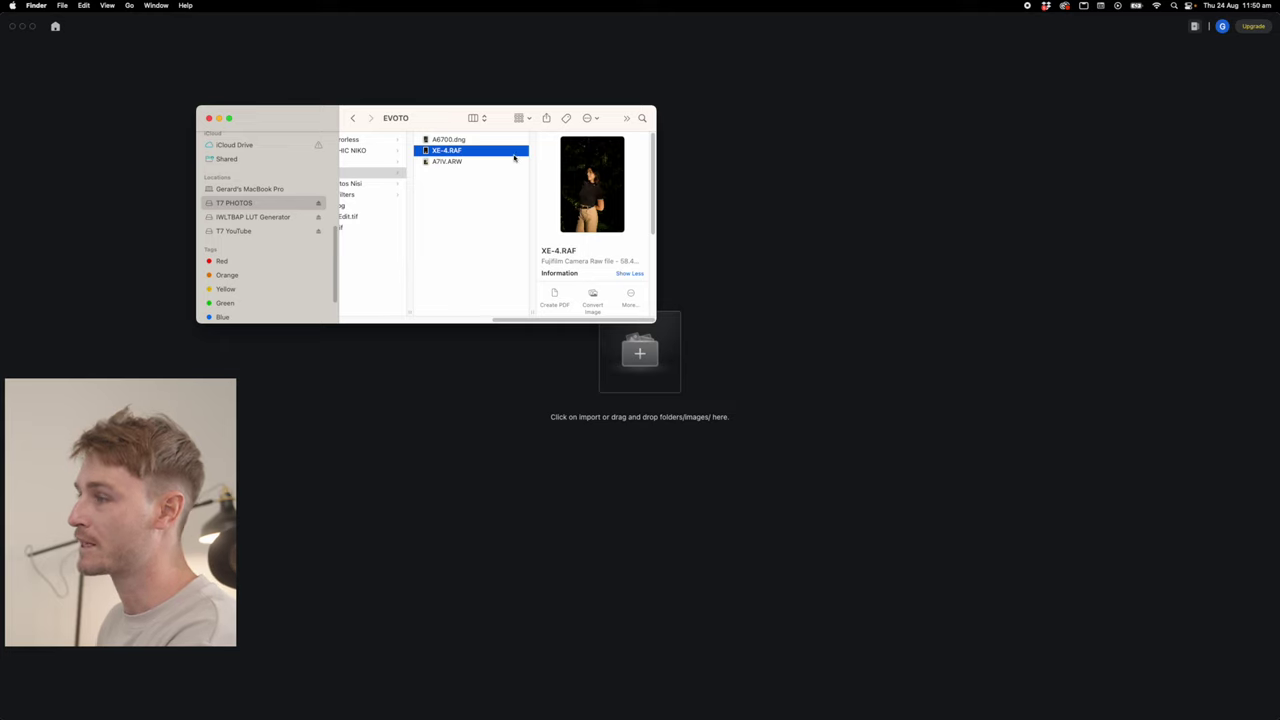
pyautogui.click(462, 162)
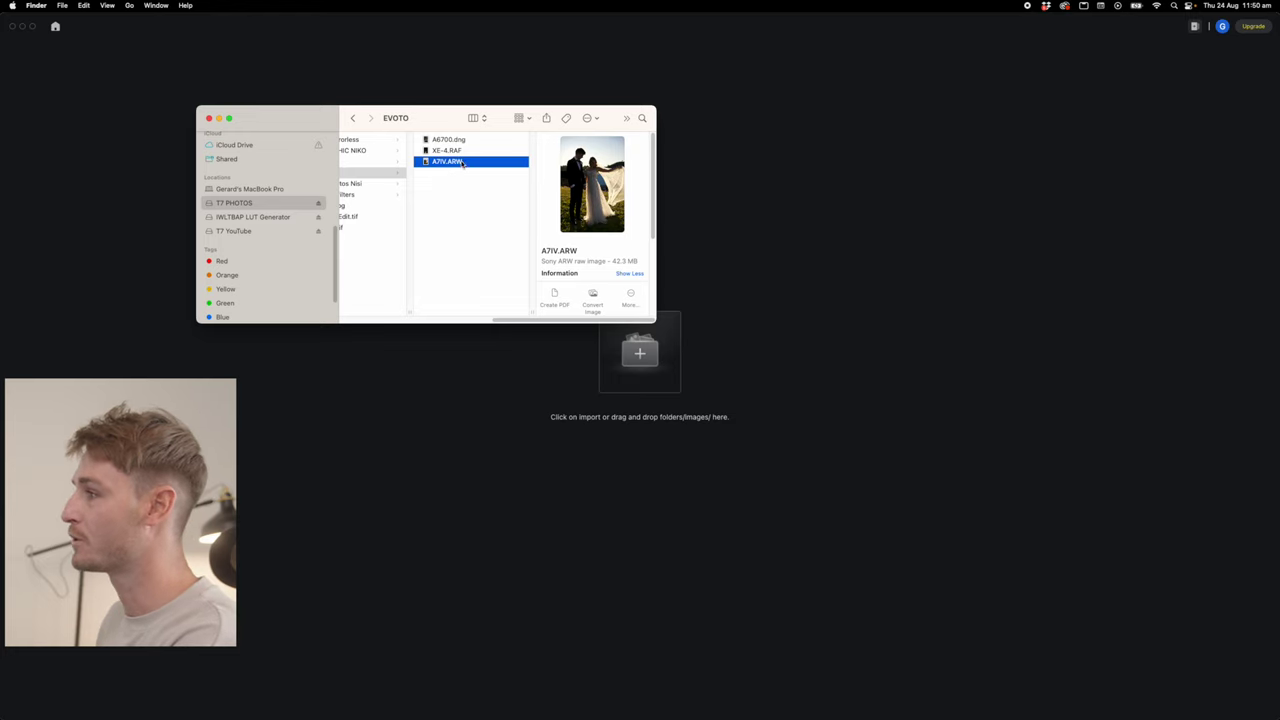
pyautogui.press('Up')
pyautogui.press('Up')
pyautogui.press('Down')
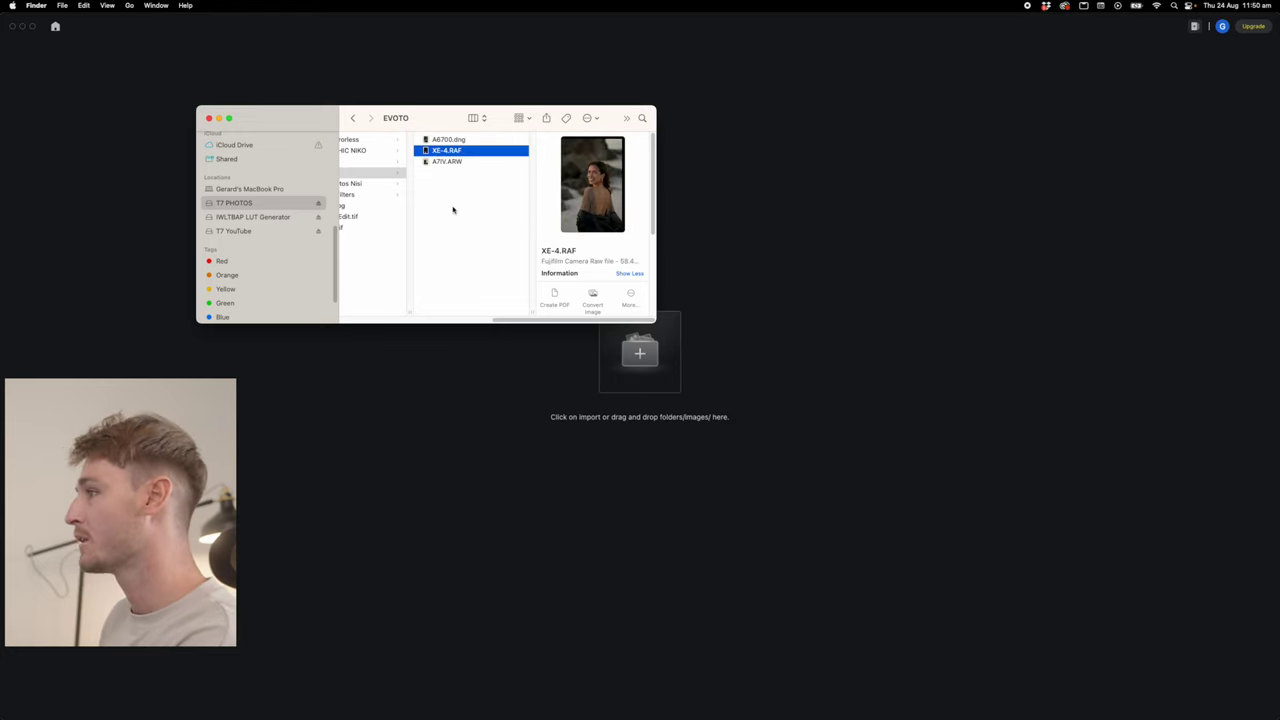
# - Import all three raw photos from the EVOTO folder into Evoto
pyautogui.press('super+a')
pyautogui.moveTo(452, 122); pyautogui.dragTo(278, 72)
pyautogui.moveTo(332, 117); pyautogui.dragTo(645, 350)
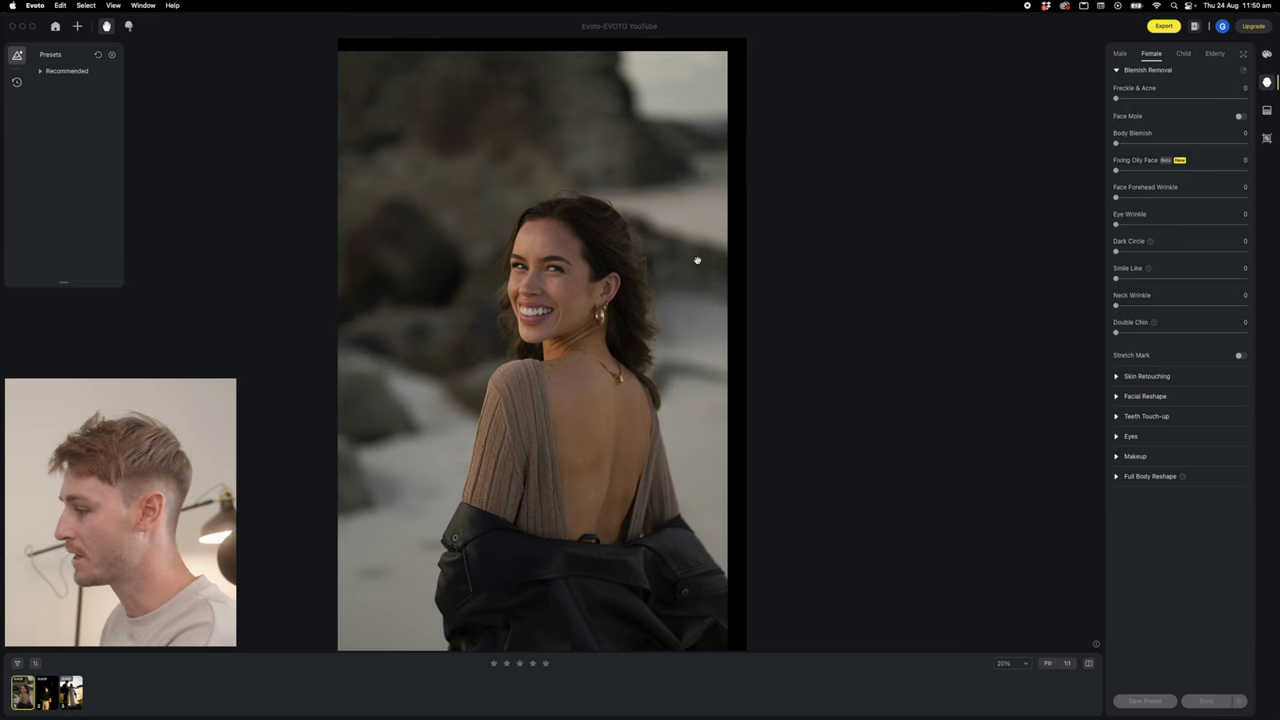
# - Crop the beach portrait at a 2:3 ratio to exclude the black borders, and return to the portrait retouching settings
pyautogui.press('c')
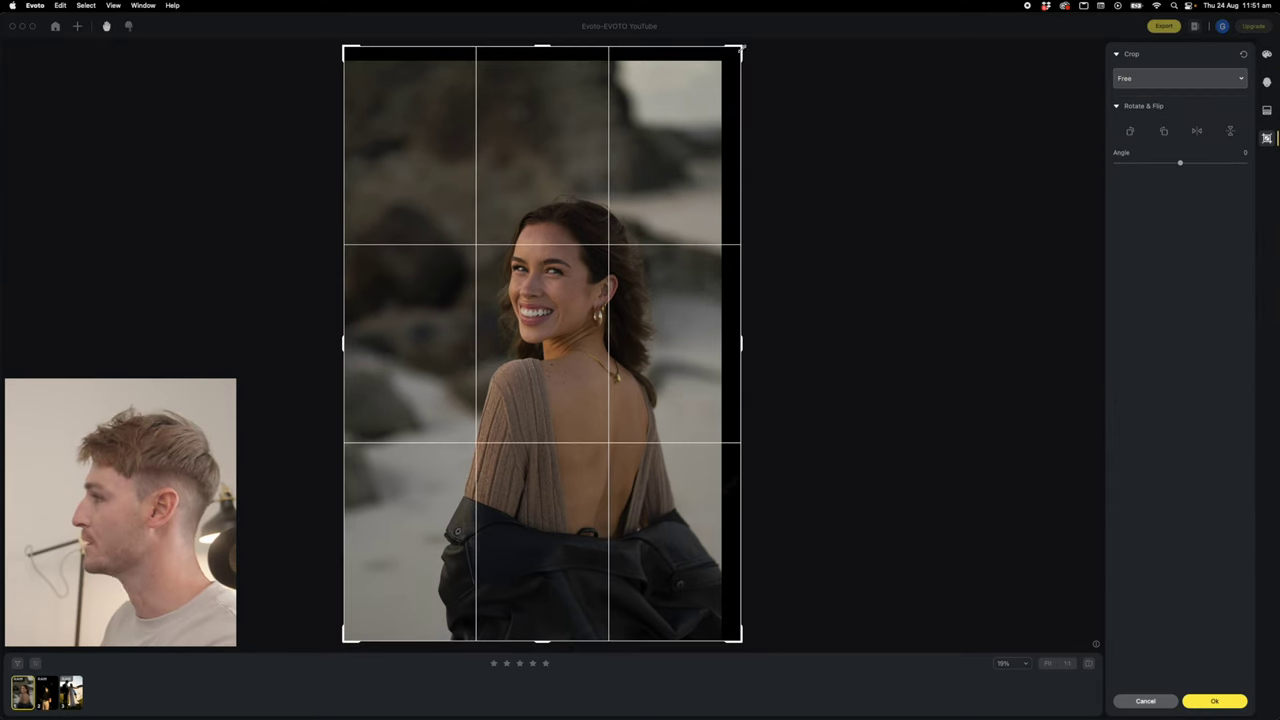
pyautogui.click(1197, 80)
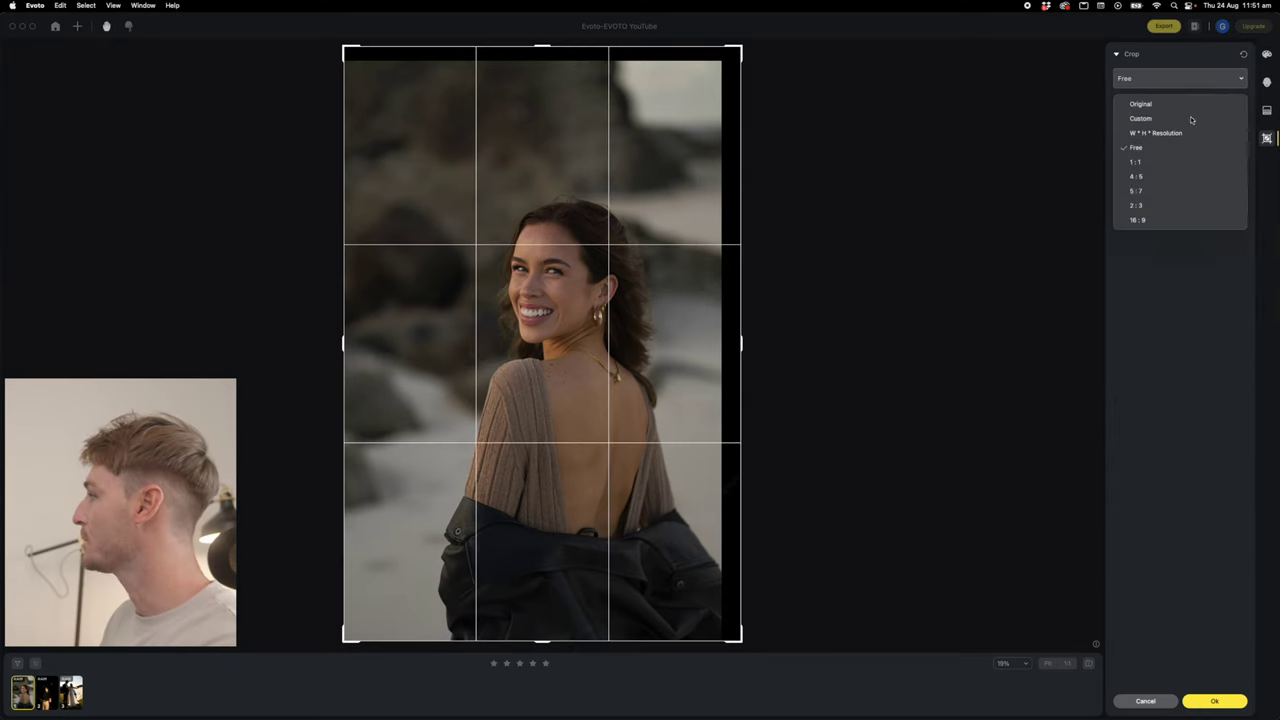
pyautogui.click(1160, 190)
pyautogui.moveTo(745, 46); pyautogui.dragTo(718, 63)
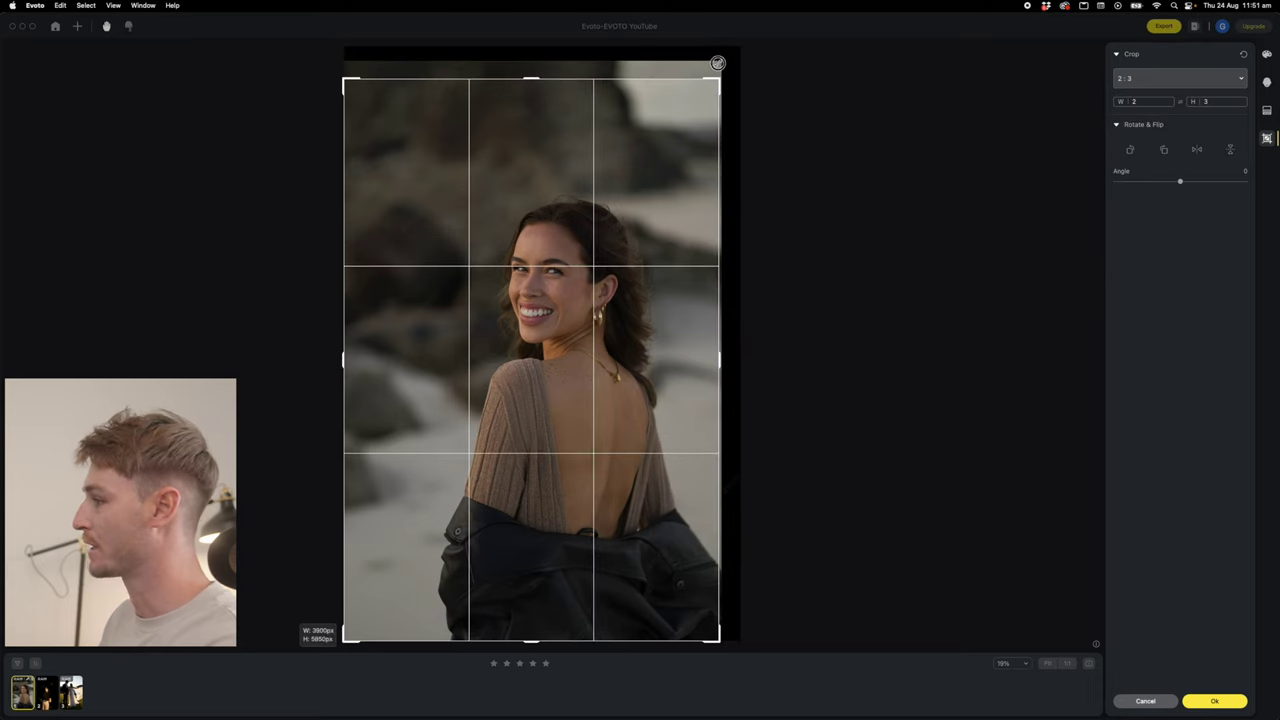
pyautogui.moveTo(344, 81); pyautogui.dragTo(352, 88)
pyautogui.moveTo(510, 309); pyautogui.dragTo(518, 308)
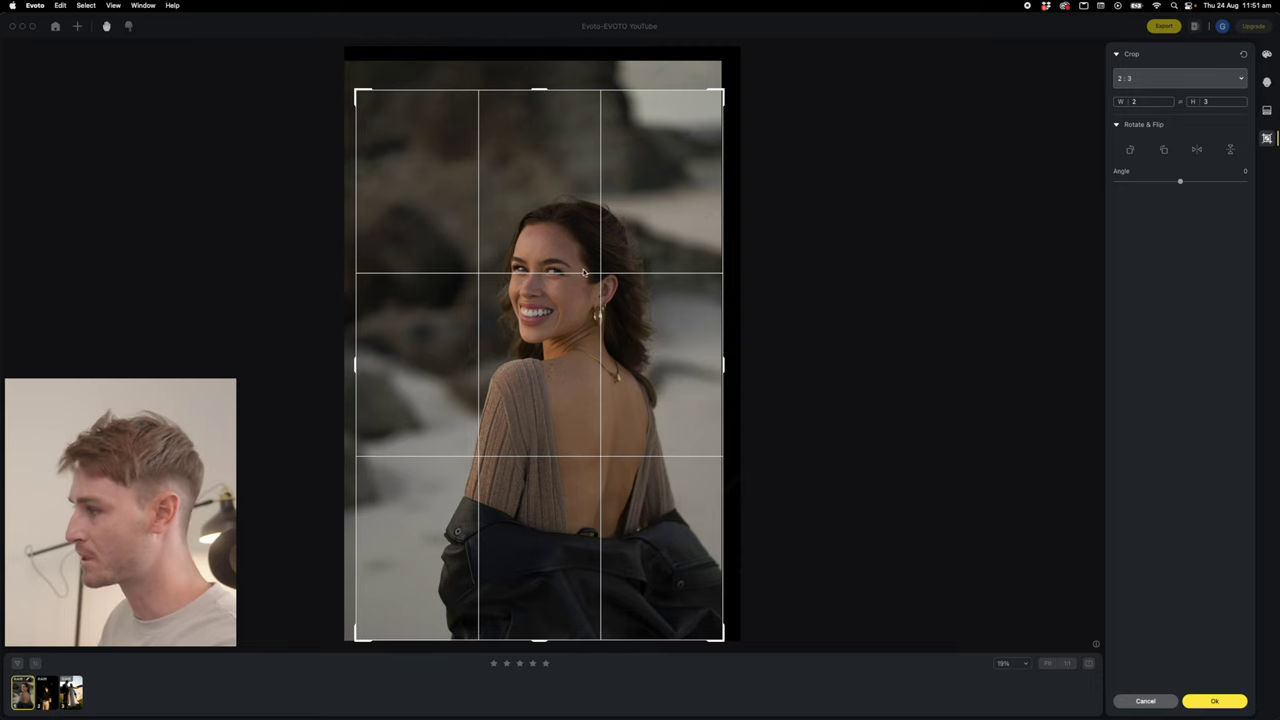
pyautogui.click(1268, 83)
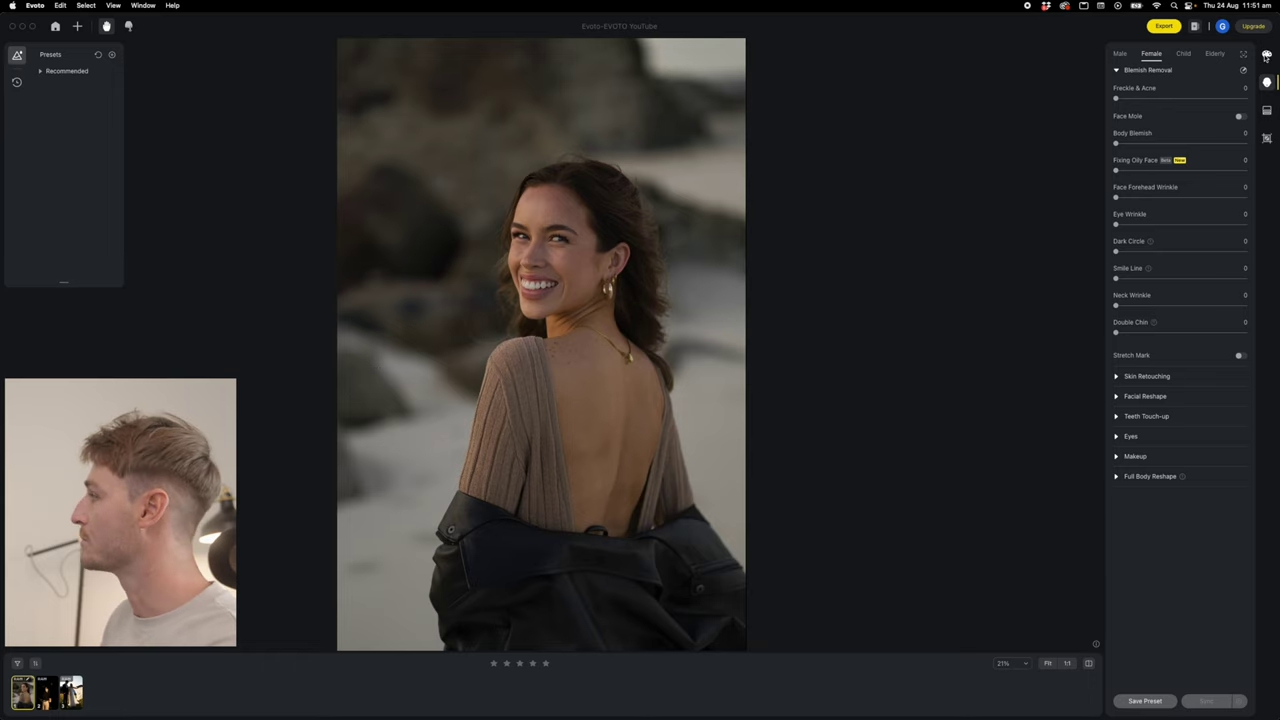
# - Open the color adjustments, try a cooler temperature and reset it, and examine the tone, Curves and Lens Corrections settings
pyautogui.click(1267, 56)
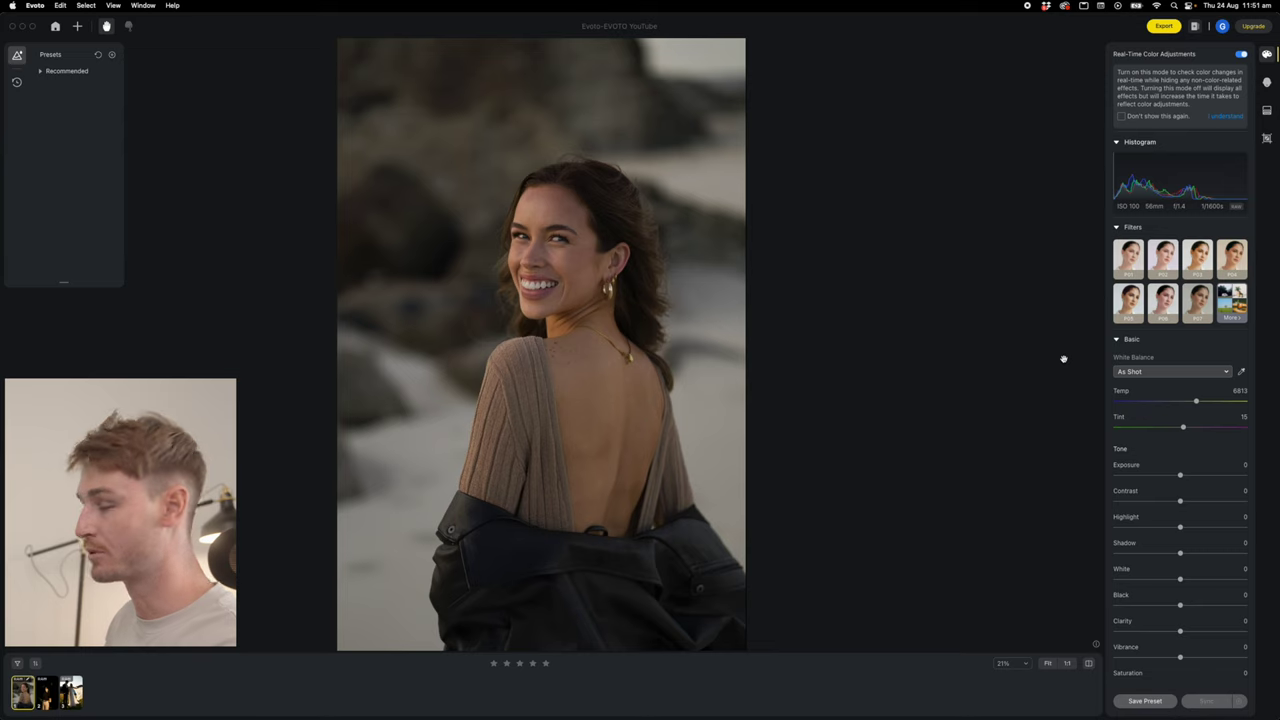
pyautogui.moveTo(1196, 401)
pyautogui.mouseDown()
pyautogui.moveTo(1214, 401)
pyautogui.moveTo(1157, 401)
pyautogui.moveTo(1184, 403)
pyautogui.mouseUp()
pyautogui.doubleClick(1184, 403)
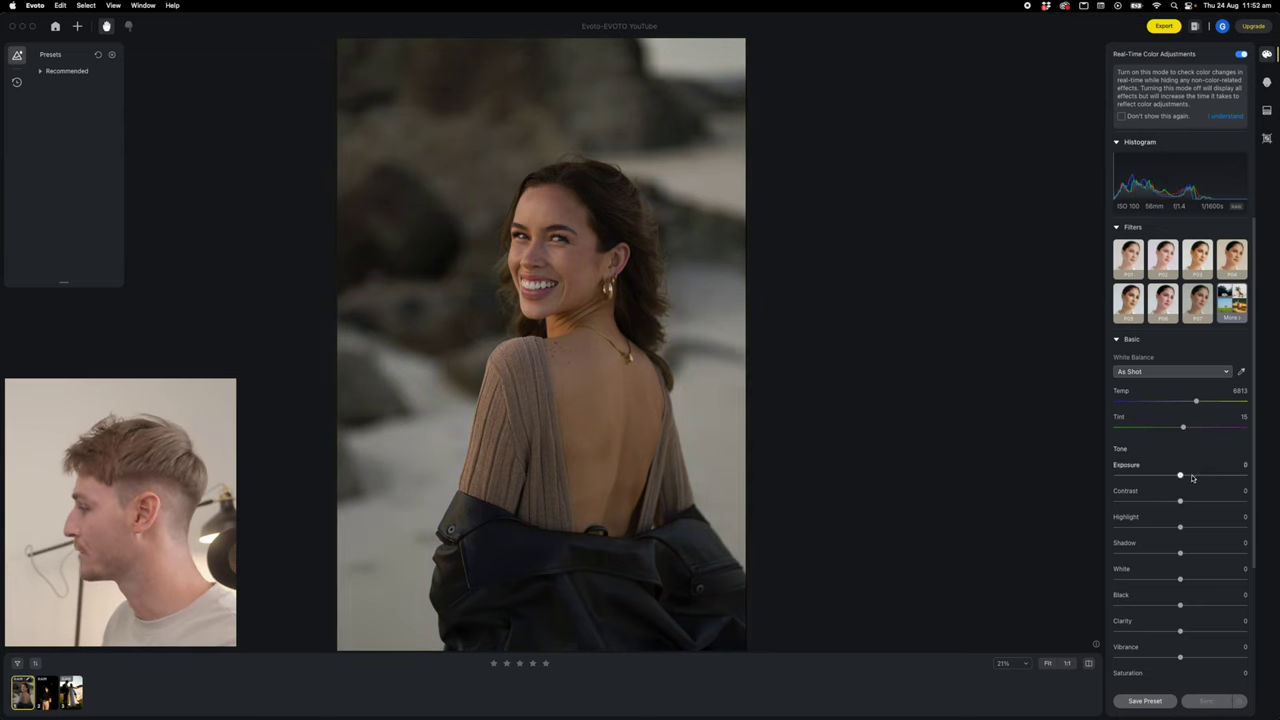
pyautogui.scroll(-3, 1178, 530)
pyautogui.click(1121, 566)
pyautogui.scroll(-4, 1123, 580)
pyautogui.scroll(-2, 1123, 583)
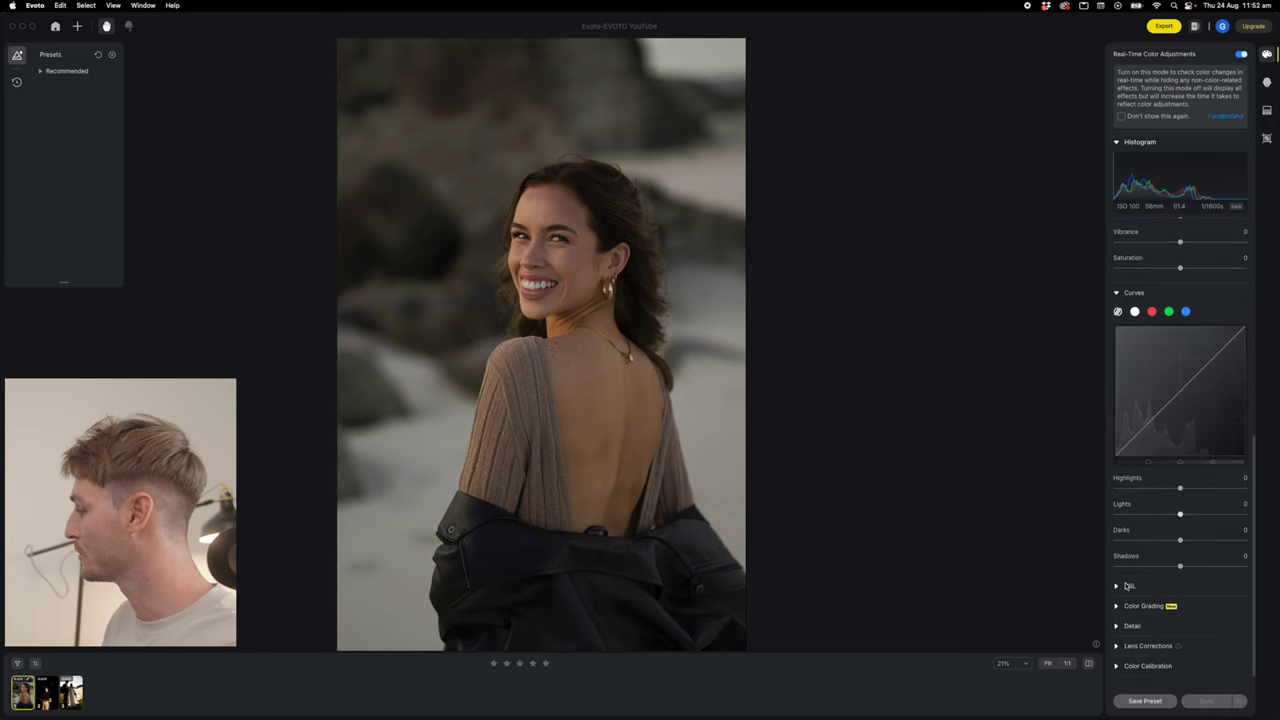
pyautogui.click(1123, 647)
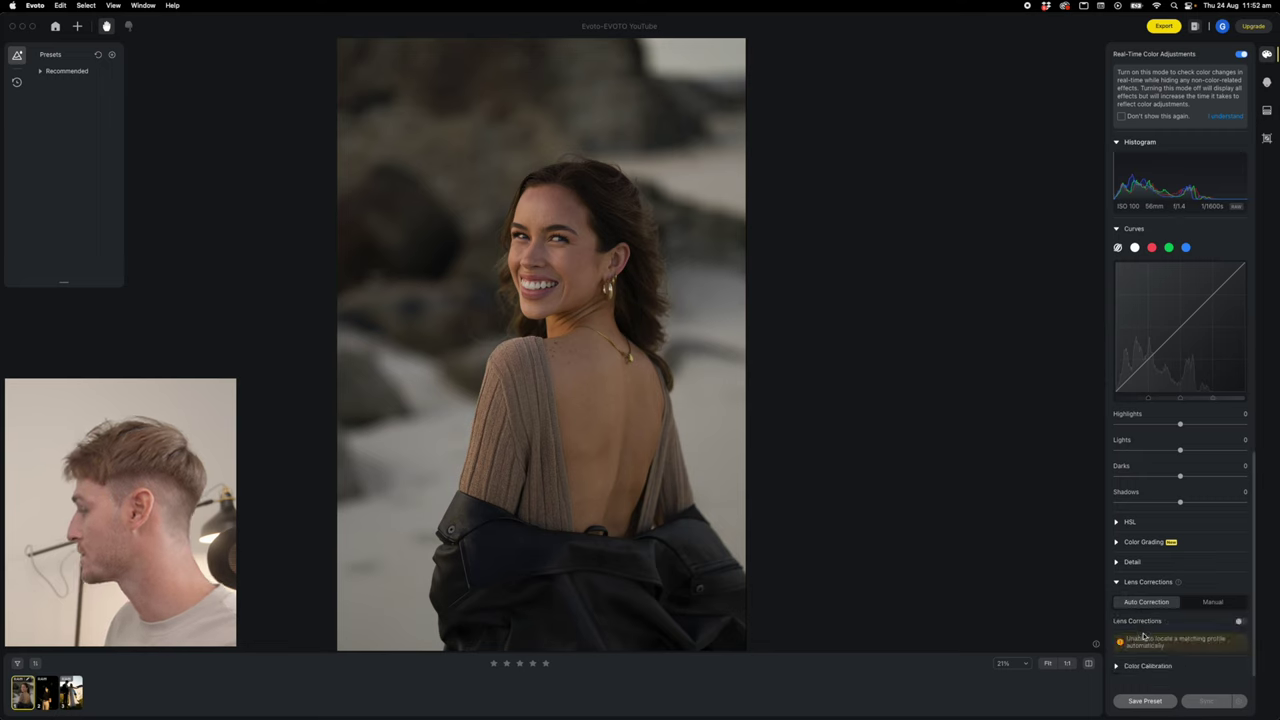
pyautogui.scroll(10, 1180, 500)
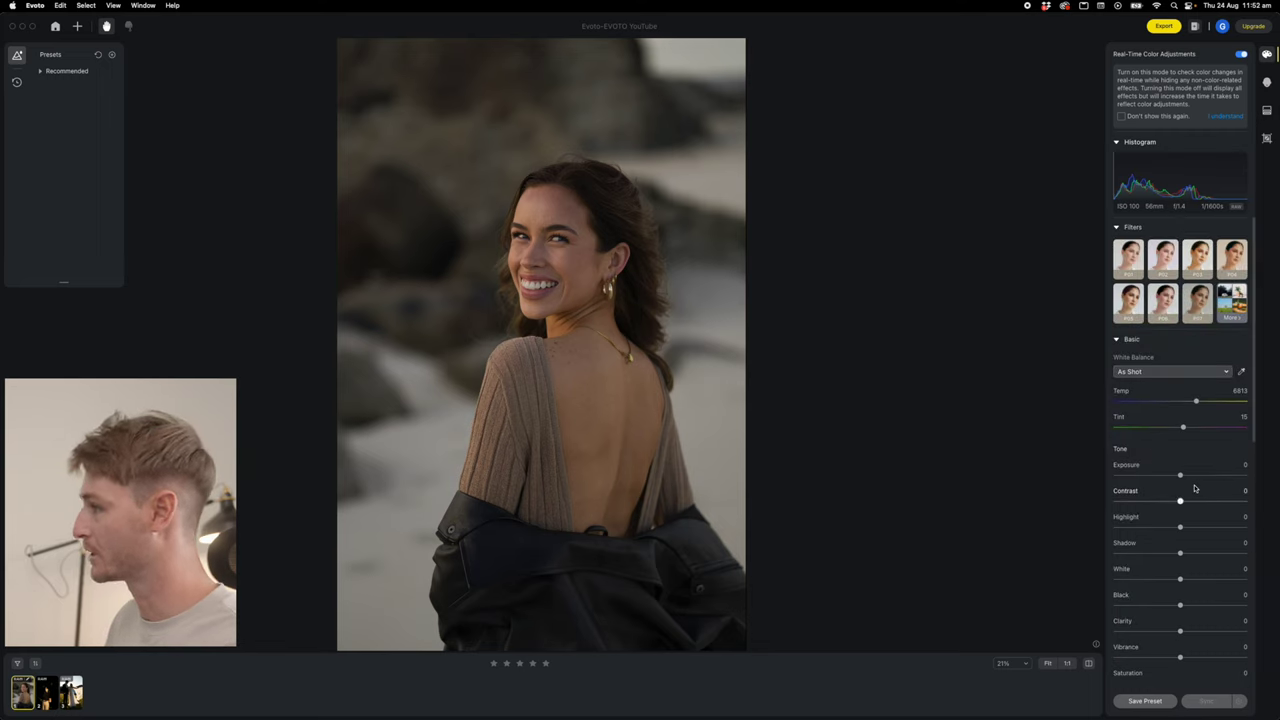
# - Adjust the portrait's tone to Exposure 0.71, Highlight -16, Shadow 17, White 16 and Black -11
pyautogui.moveTo(1180, 476); pyautogui.dragTo(1182, 477)
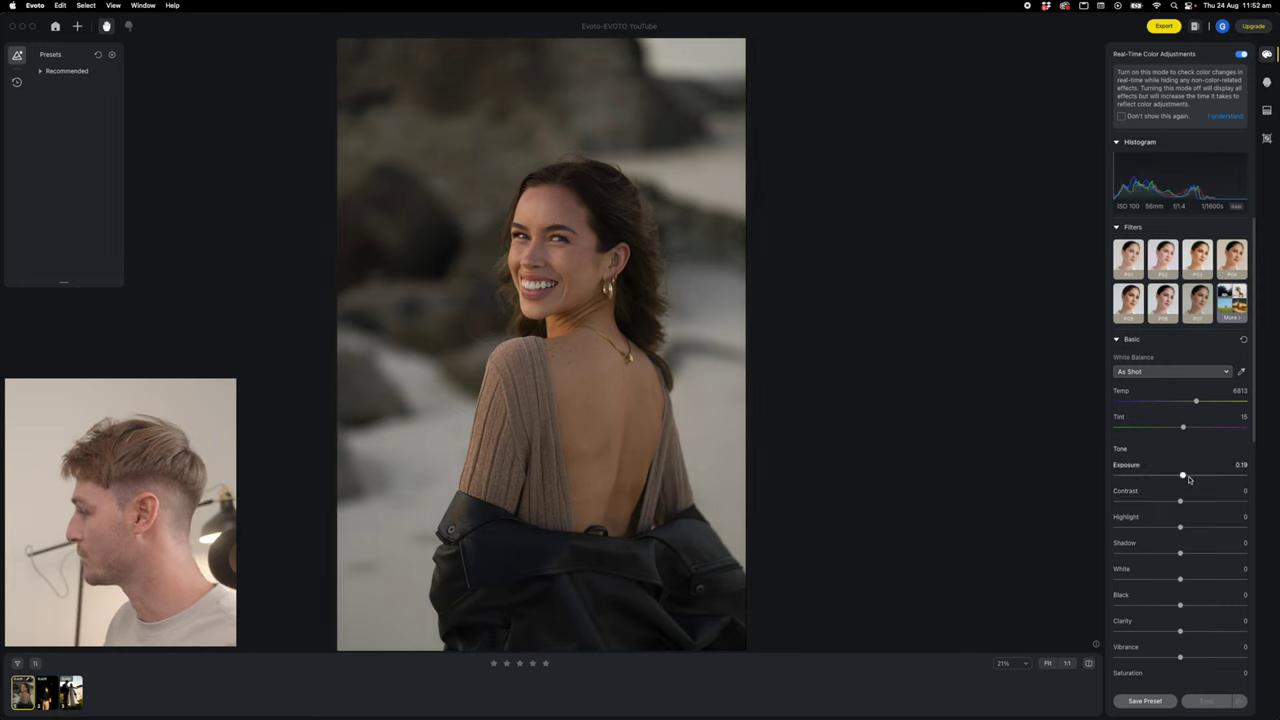
pyautogui.moveTo(1184, 476); pyautogui.dragTo(1188, 519)
pyautogui.scroll(-2, 1180, 480)
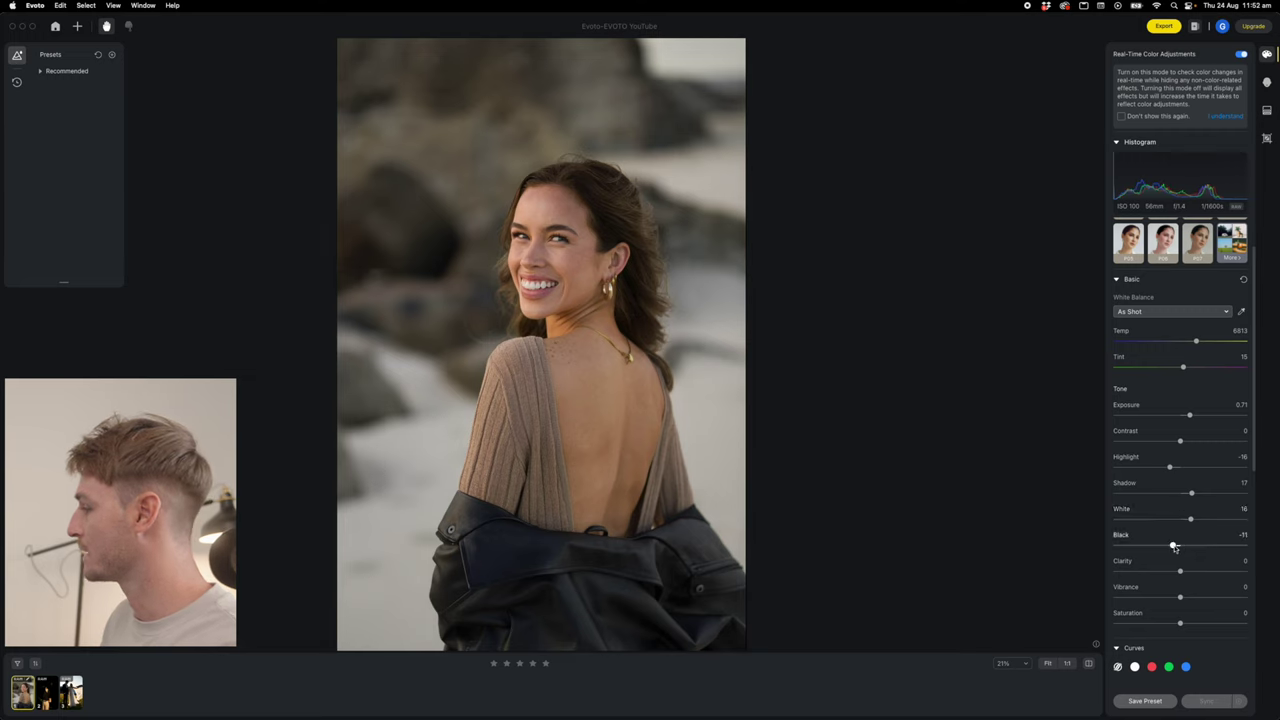
# - Shape the white tone curve by raising its black point, lowering its white point and adding shadow and highlight points for a soft S-curve
pyautogui.scroll(-5, 1175, 547)
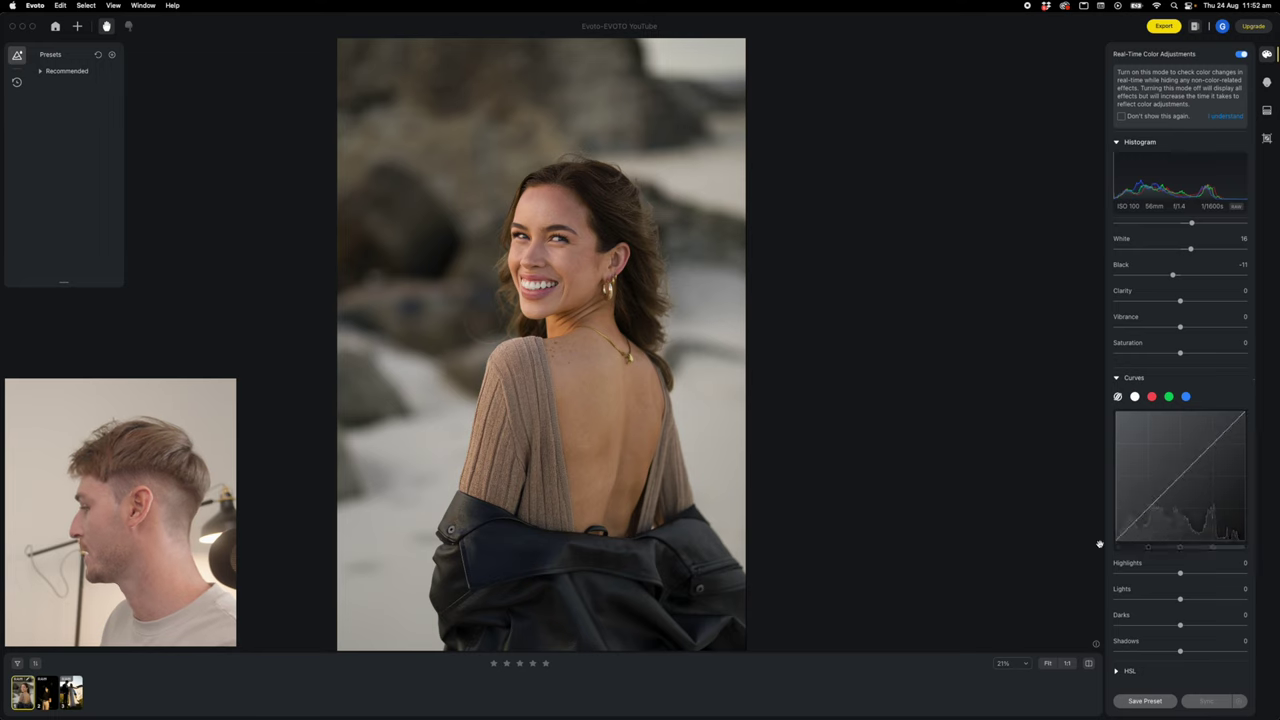
pyautogui.click(1117, 543)
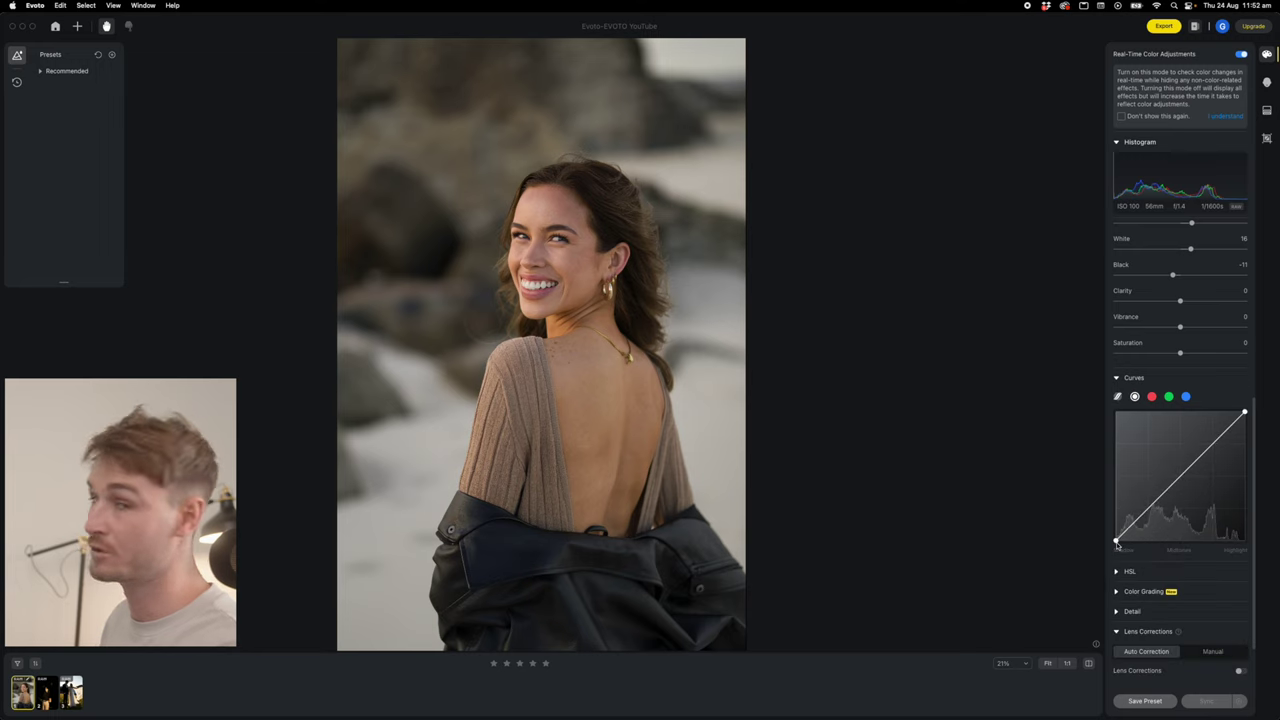
pyautogui.moveTo(1116, 542); pyautogui.dragTo(1110, 531)
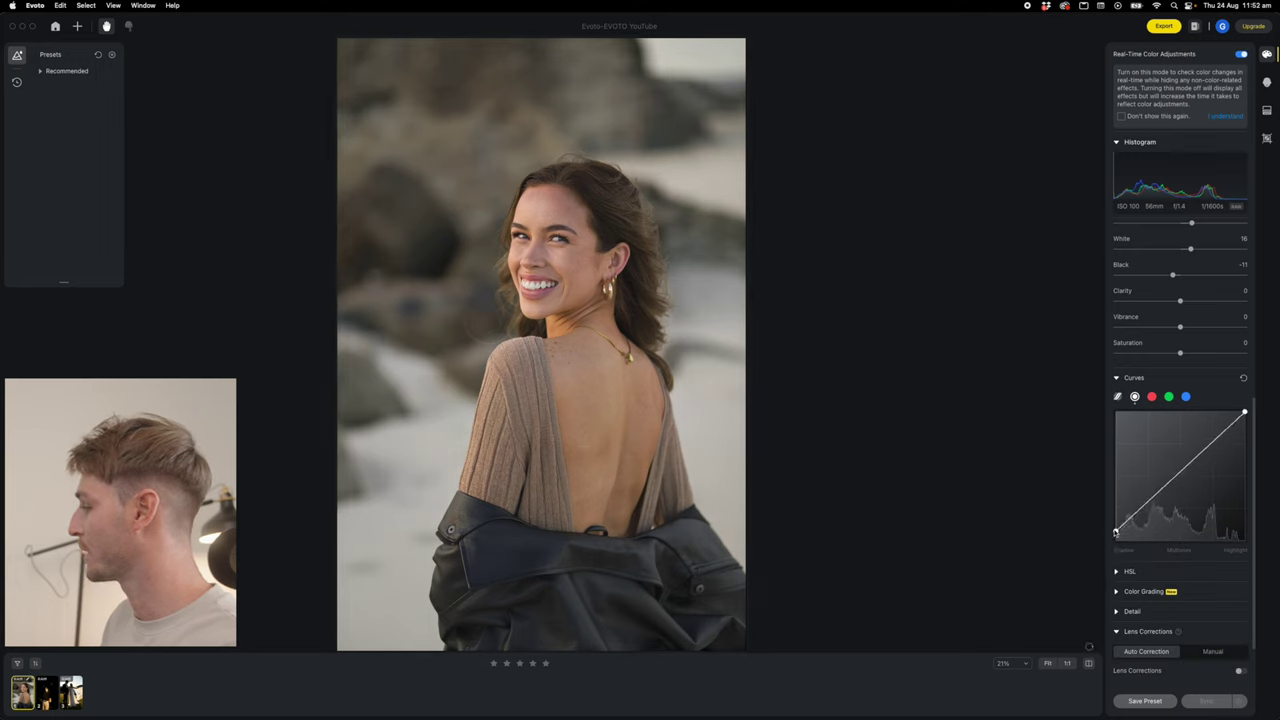
pyautogui.moveTo(1246, 414); pyautogui.dragTo(1246, 418)
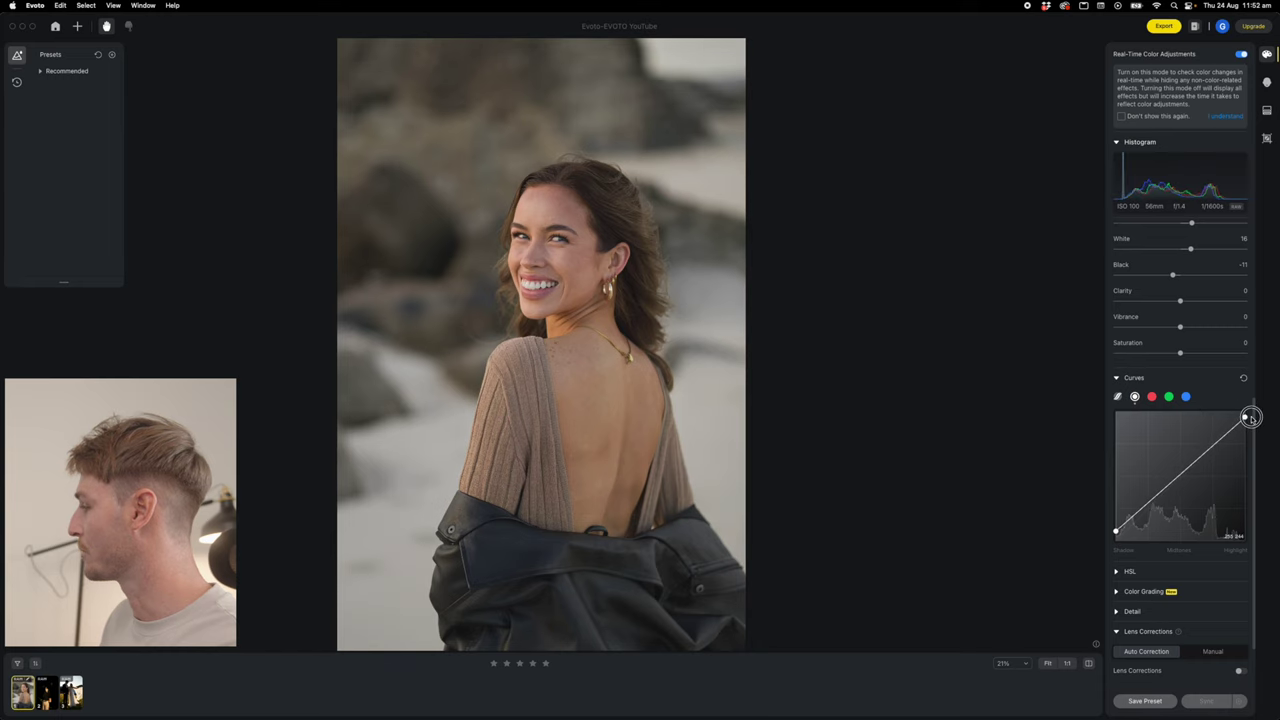
pyautogui.click(1138, 516)
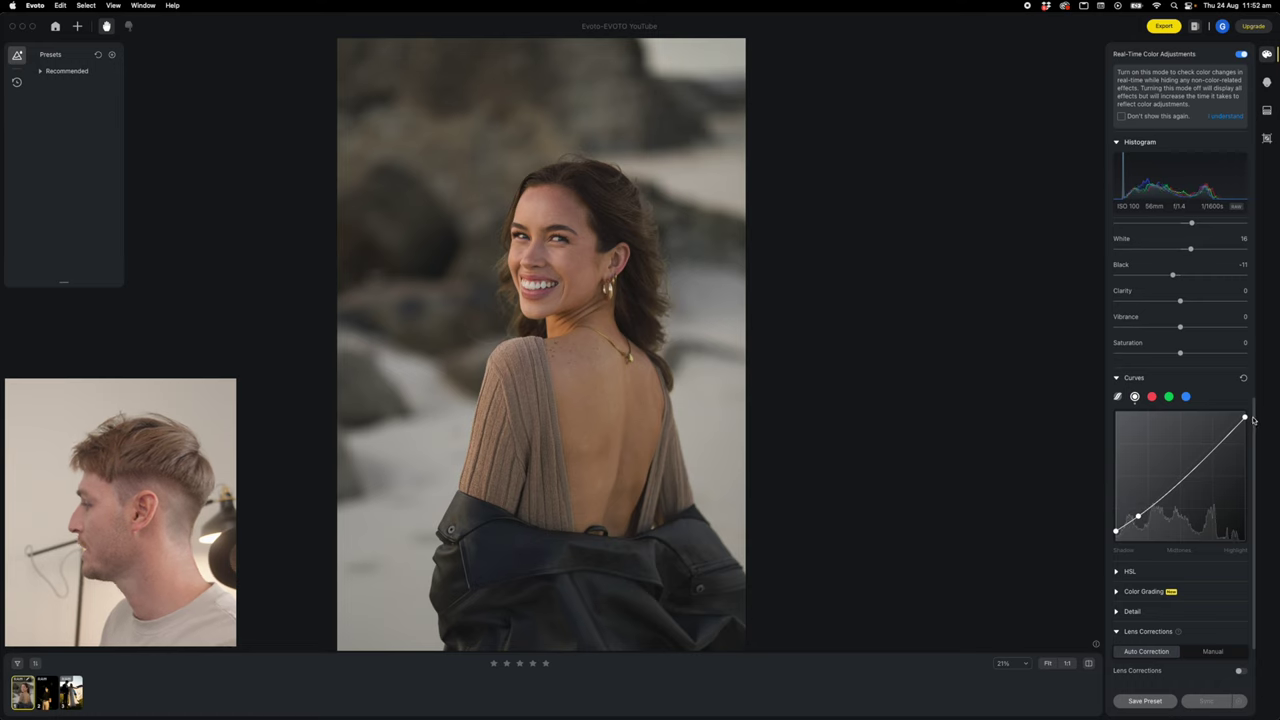
pyautogui.click(1214, 448)
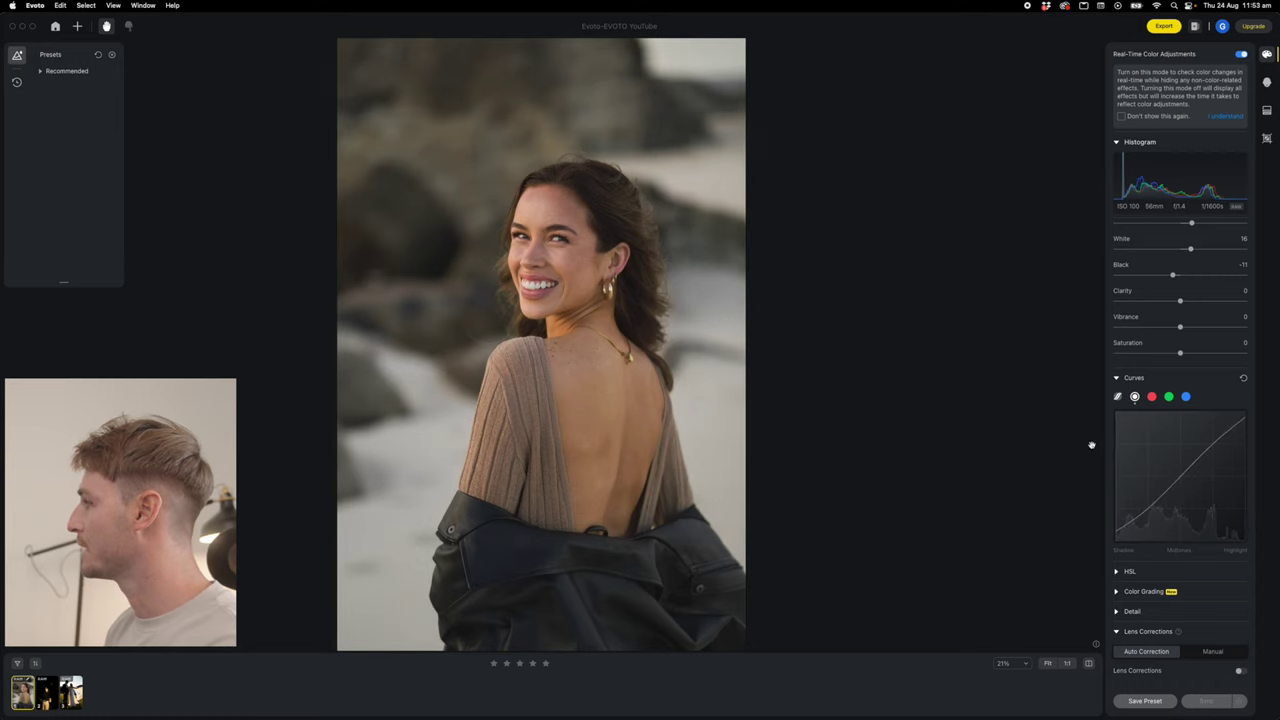
# - Set the portrait's white balance temperature to 6500
pyautogui.scroll(5, 1180, 300)
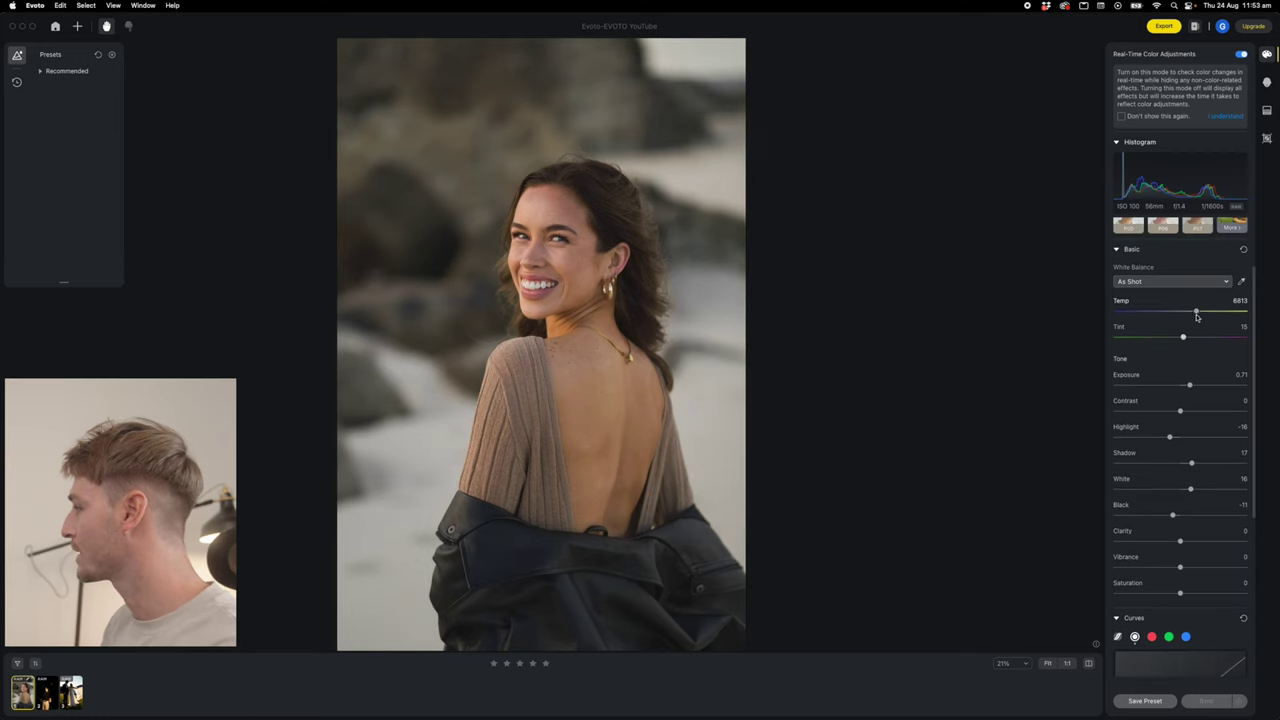
pyautogui.moveTo(1195, 312); pyautogui.dragTo(1194, 313)
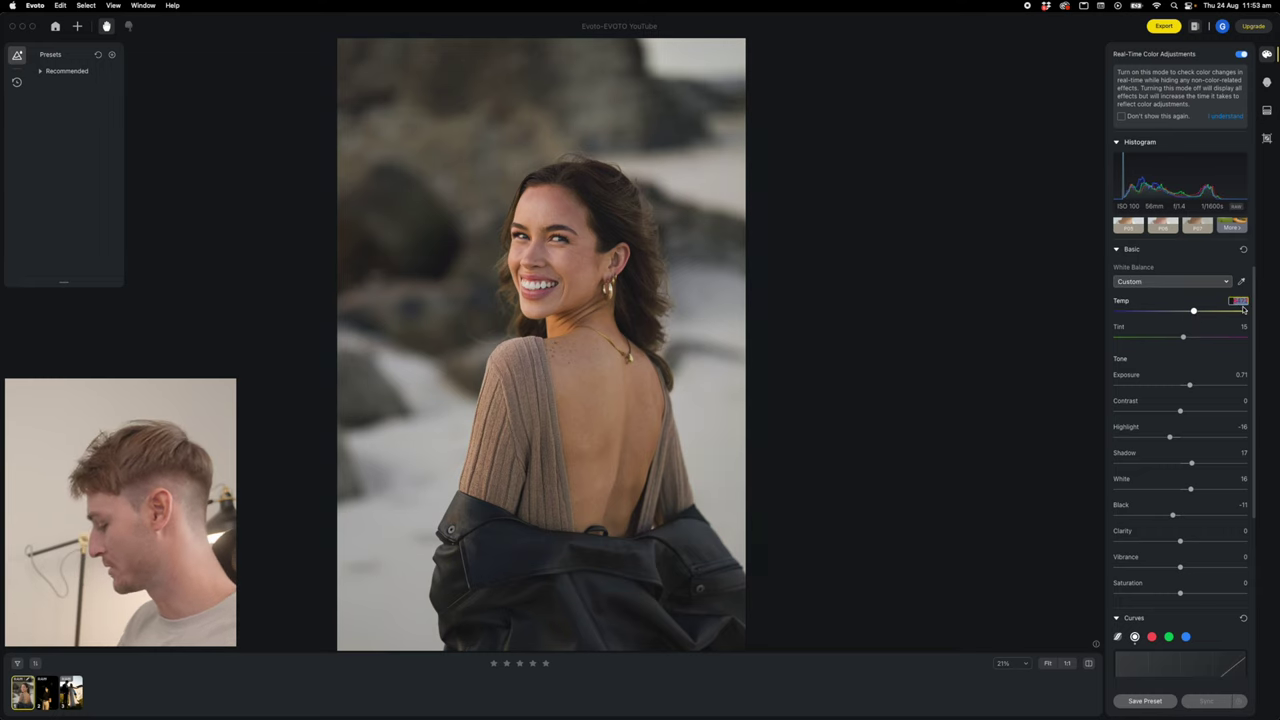
pyautogui.click(1240, 302)
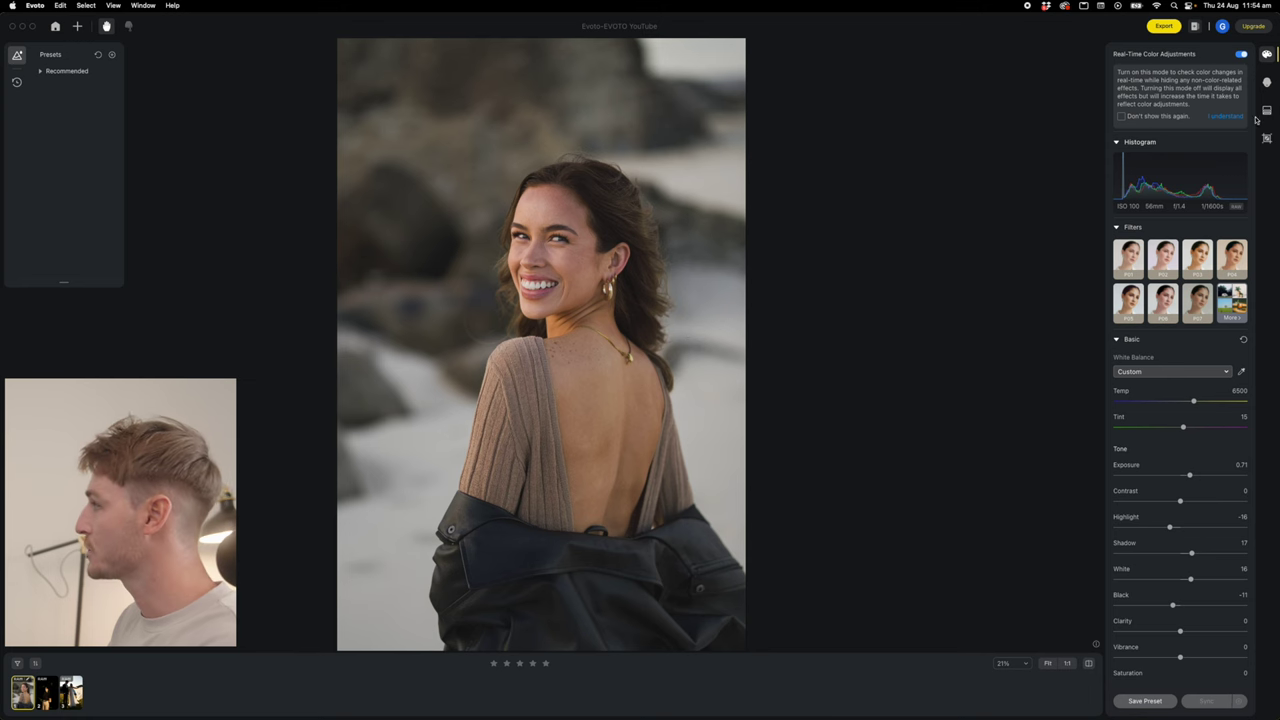
# - Apply blemish removal with Freckle & Acne 50, Body Blemish 30, Dark Circle 36, Smile Line 15 and Neck Wrinkle 100
pyautogui.click(1267, 82)
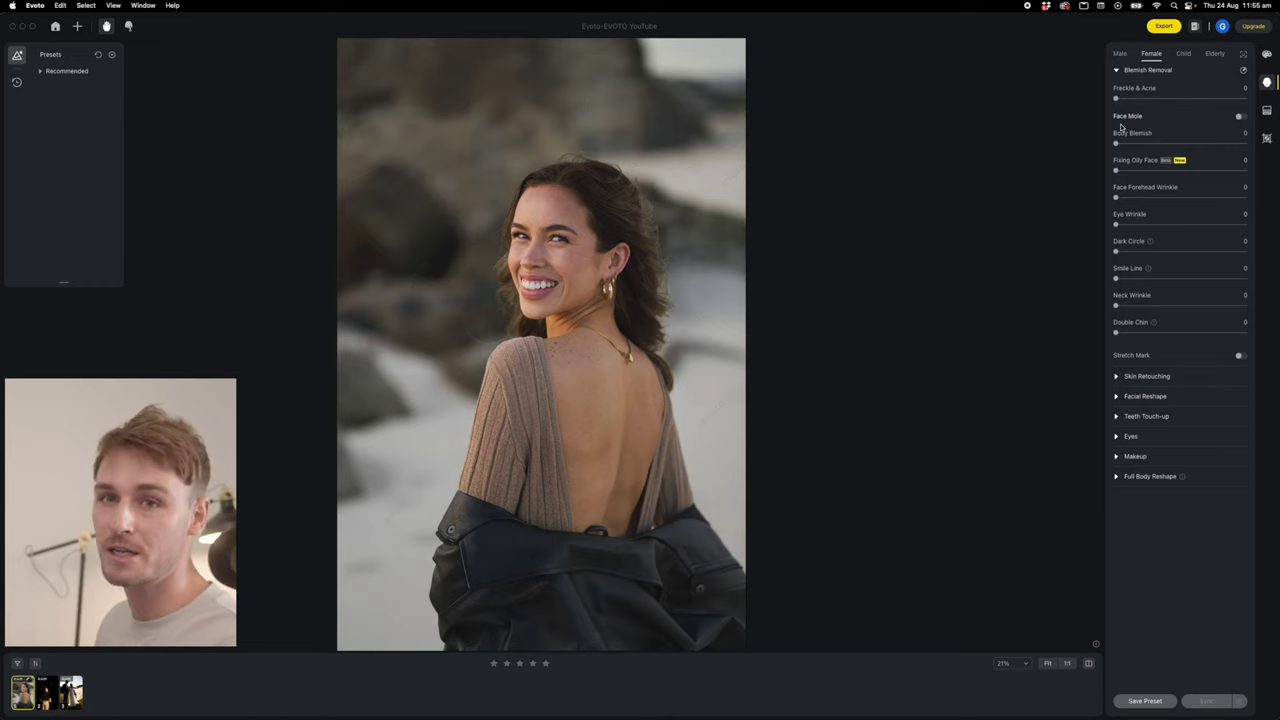
pyautogui.moveTo(1116, 98); pyautogui.dragTo(1179, 103)
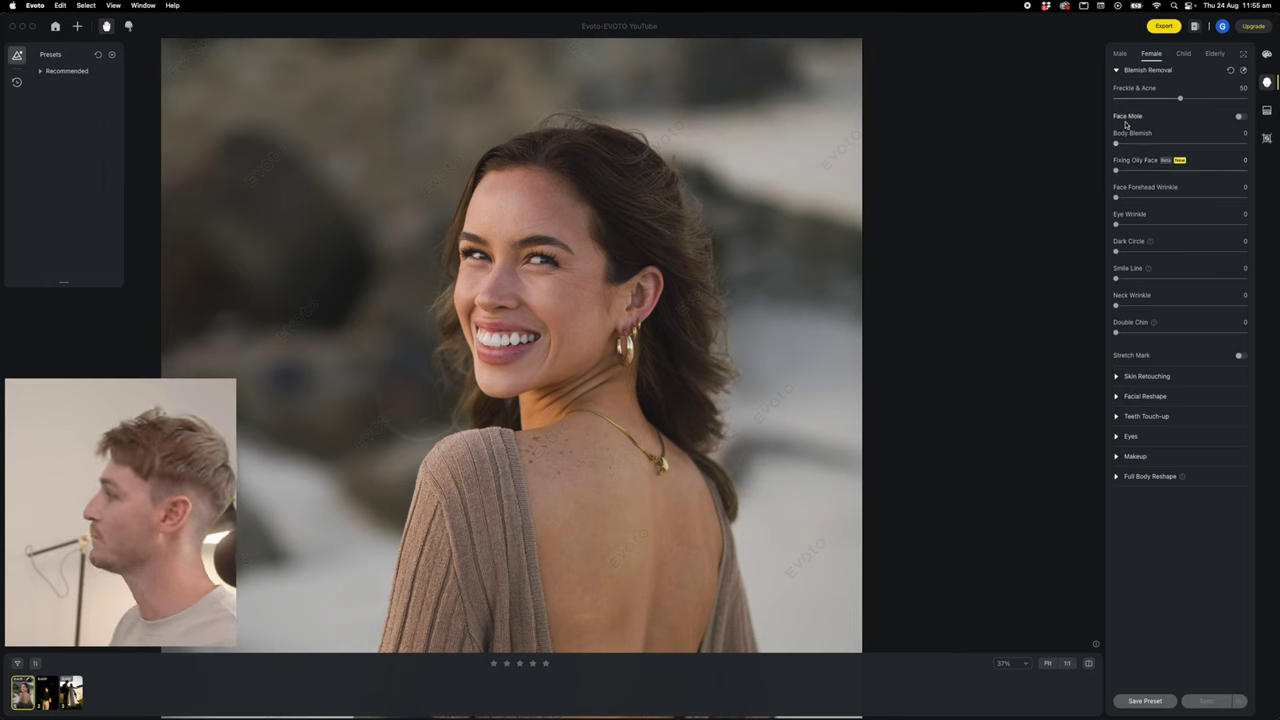
pyautogui.moveTo(1117, 145); pyautogui.dragTo(1153, 145)
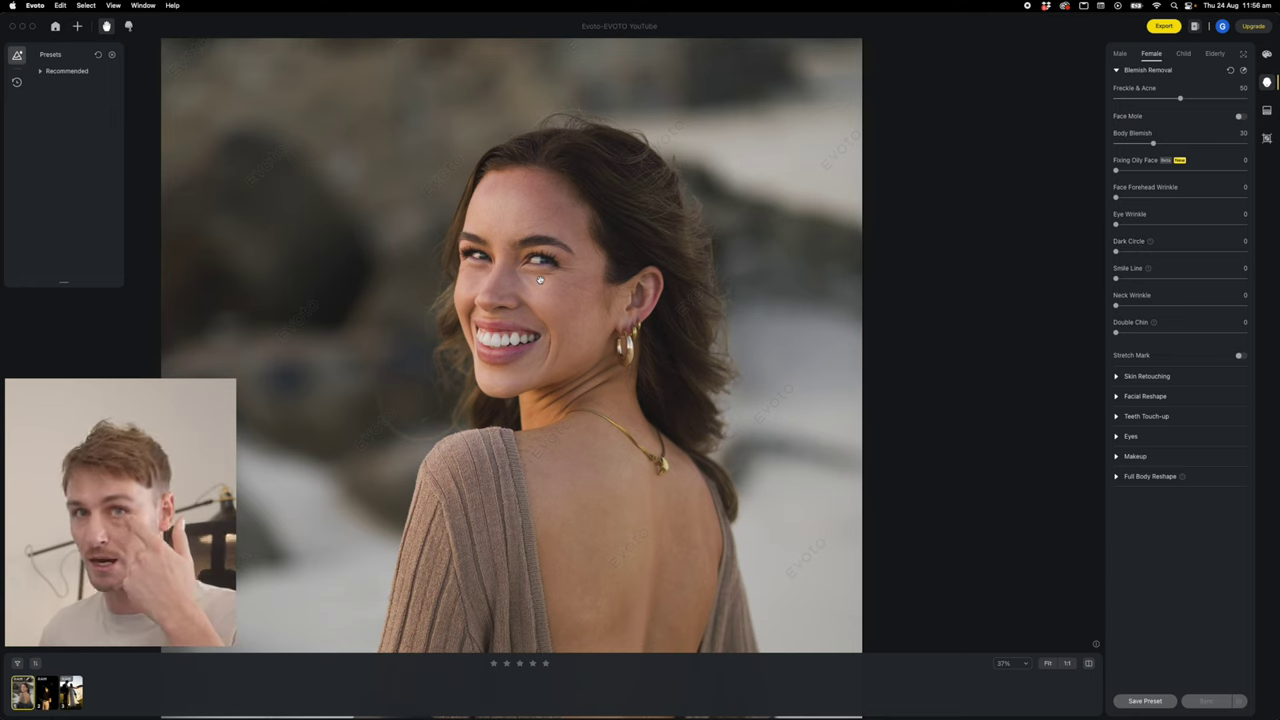
pyautogui.moveTo(1116, 251); pyautogui.dragTo(1150, 251)
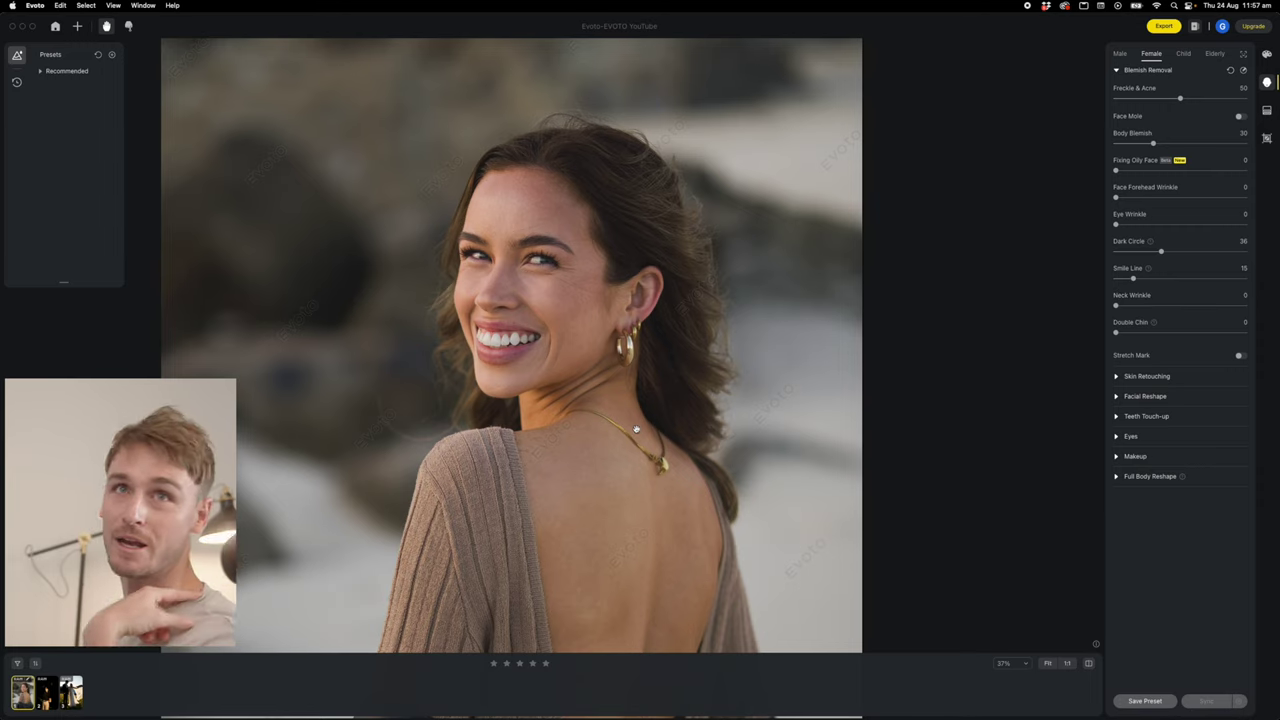
pyautogui.moveTo(1190, 306); pyautogui.dragTo(1273, 311)
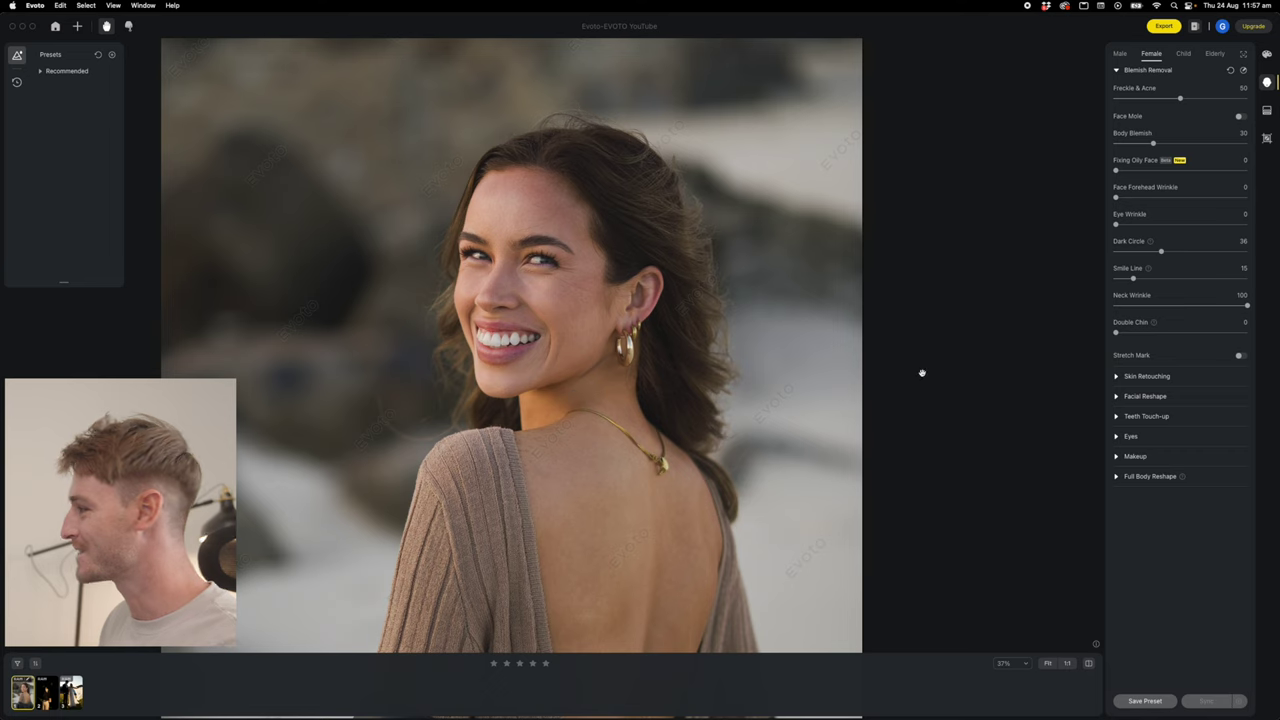
# - Set Neck Wrinkle to 26 and retouch the skin with Smooth Face Skin (Dodge & Burn) 38, Face Skin Smoothing 13 and Body Skin Smoothing 9
pyautogui.click(1150, 306)
pyautogui.click(1117, 376)
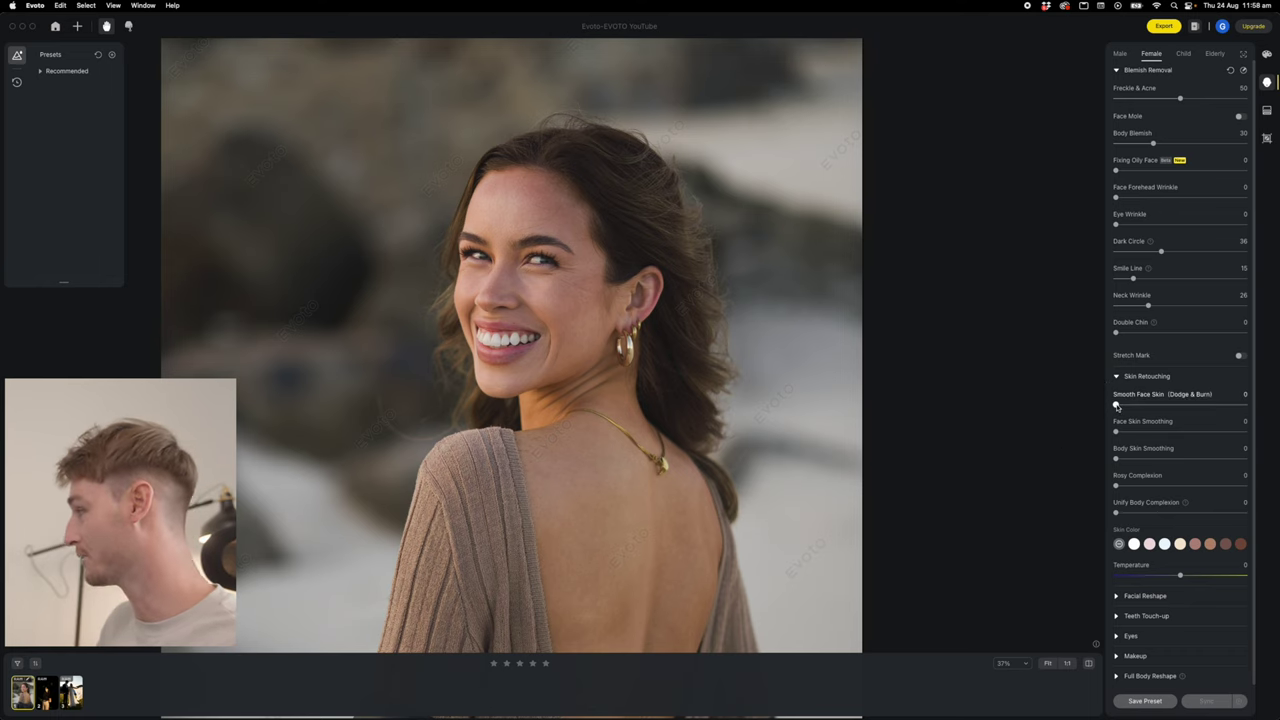
pyautogui.moveTo(1118, 405); pyautogui.dragTo(1164, 405)
pyautogui.moveTo(1118, 432); pyautogui.dragTo(1275, 429)
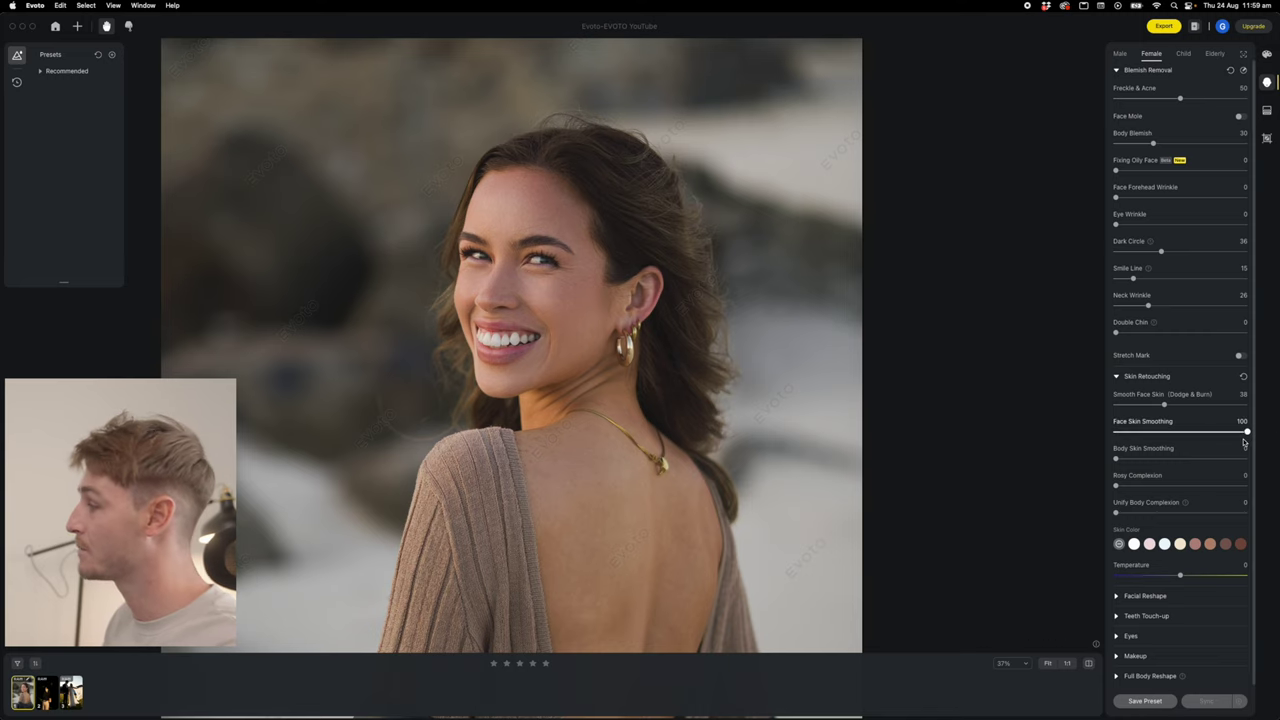
pyautogui.moveTo(1245, 432); pyautogui.dragTo(1124, 433)
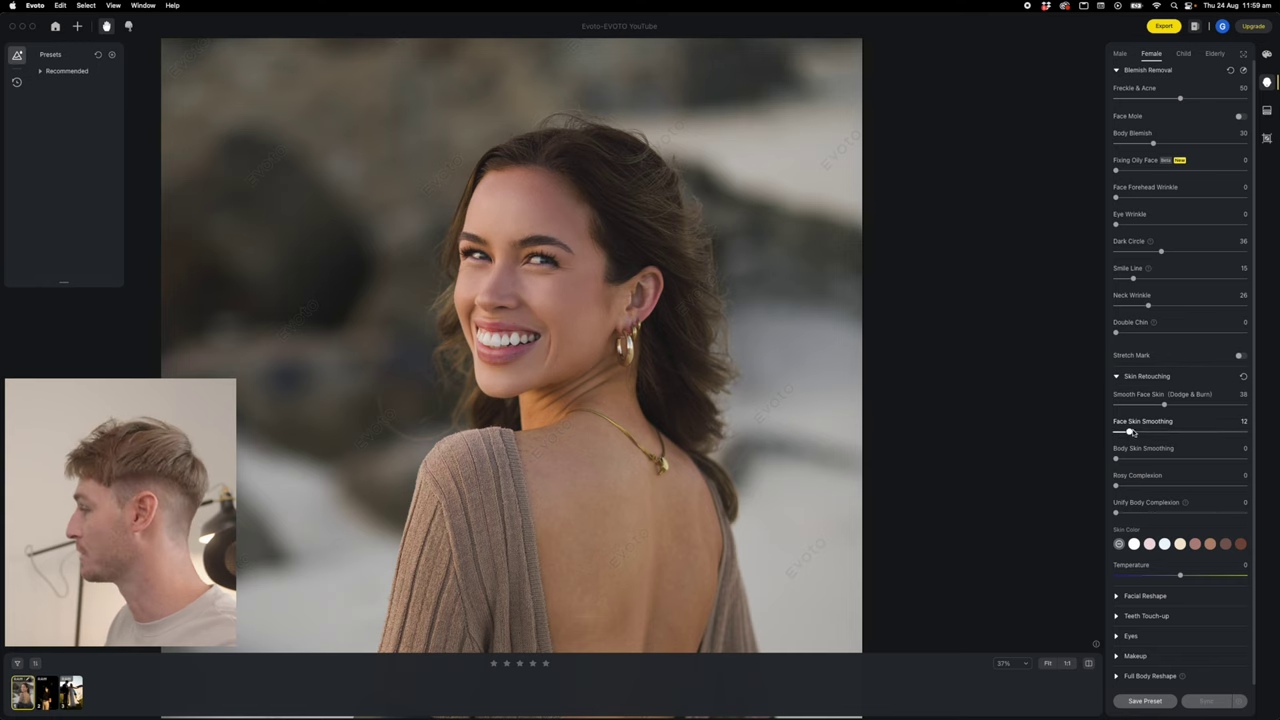
pyautogui.moveTo(1128, 432); pyautogui.dragTo(1130, 432)
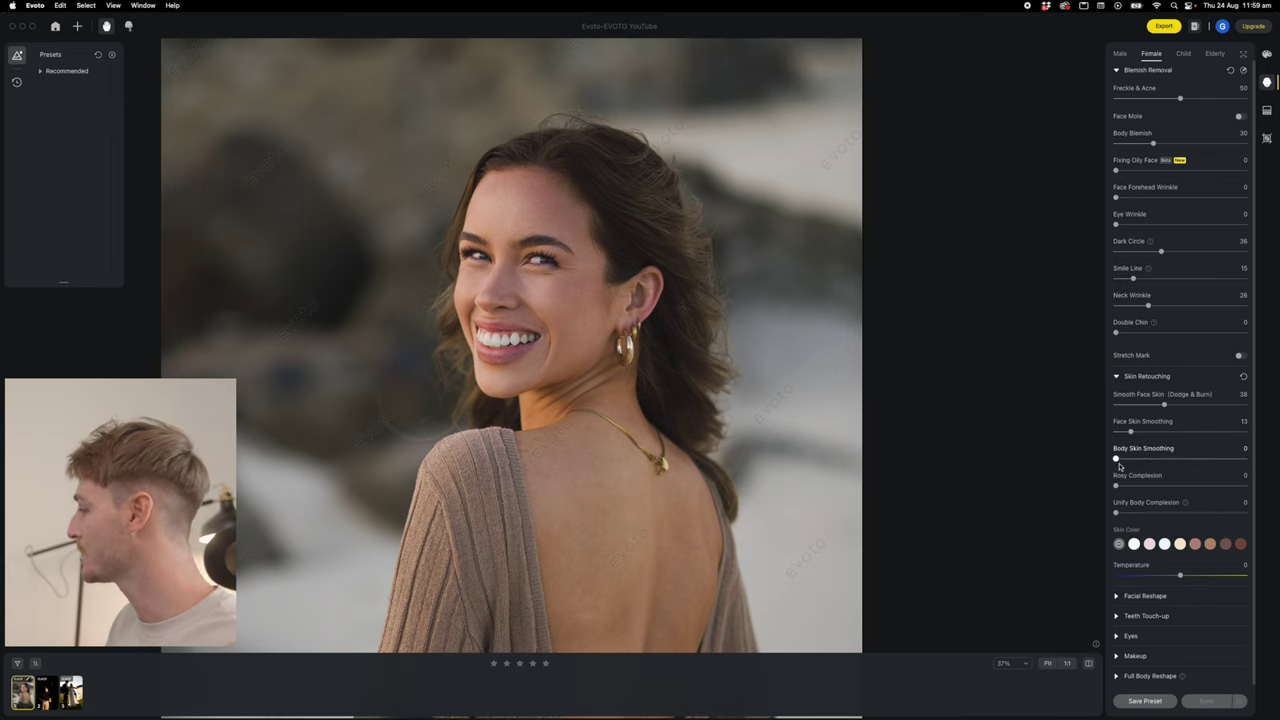
pyautogui.moveTo(1116, 458); pyautogui.dragTo(1243, 464)
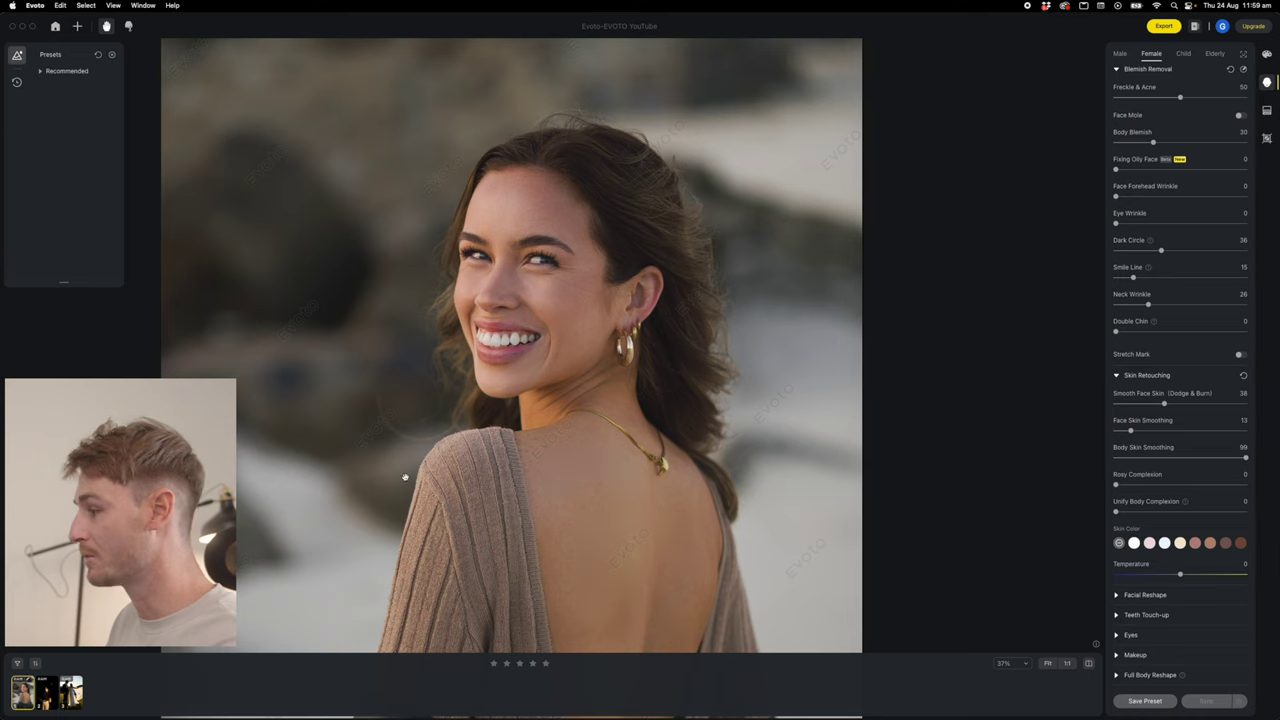
pyautogui.moveTo(1245, 458); pyautogui.dragTo(1129, 460)
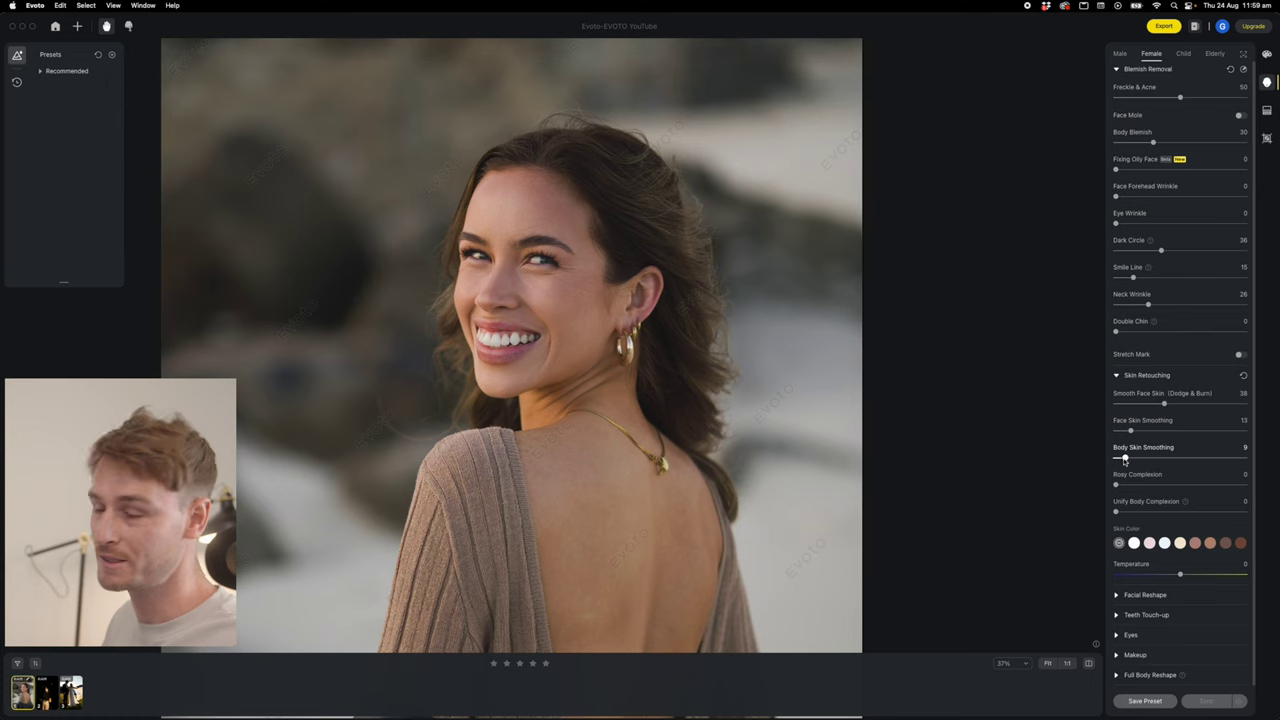